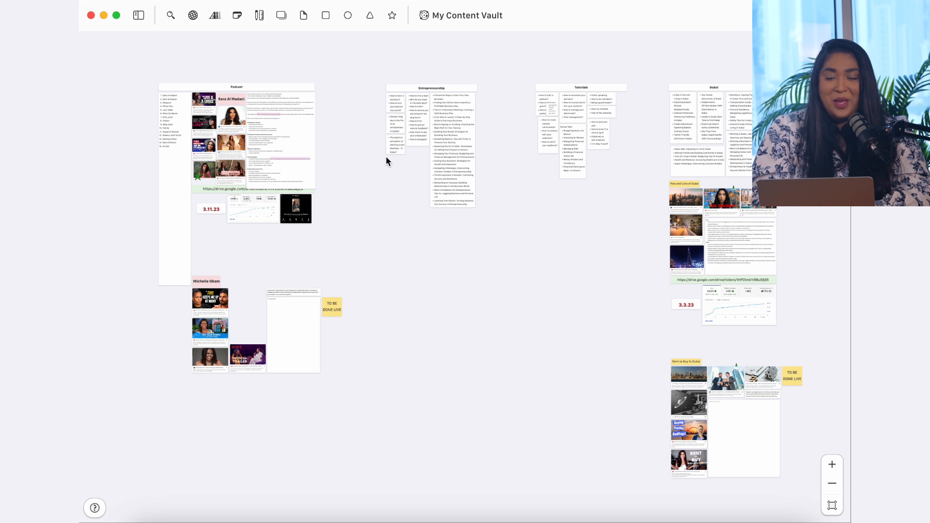
# - Look over the content board's Podcast, Entrepreneurship, Tutorials and Dubai sections
pyautogui.hscroll(2, 359, 152)
pyautogui.scroll(2, 360, 152)
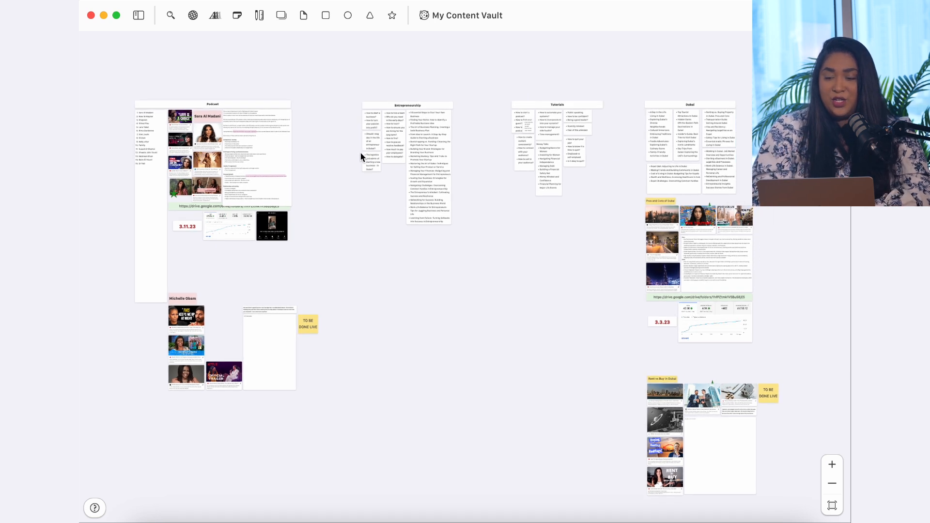
pyautogui.hscroll(5, 635, 296)
pyautogui.scroll(3, 634, 295)
pyautogui.hscroll(-10, 634, 296)
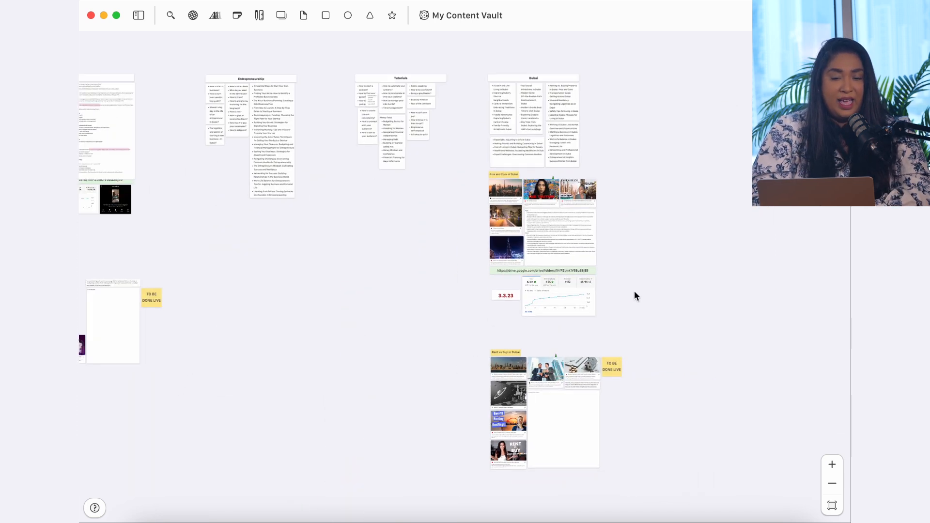
pyautogui.hscroll(6, 634, 294)
pyautogui.scroll(-2, 635, 295)
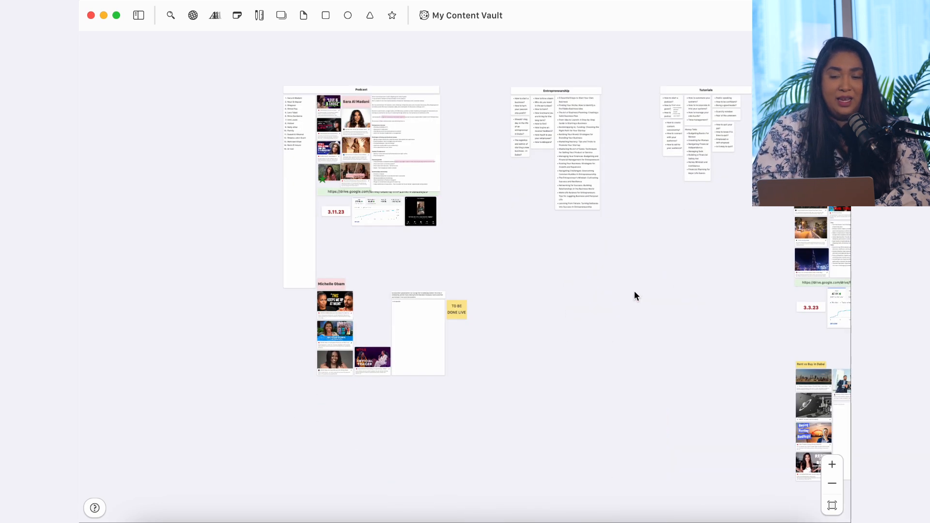
pyautogui.hscroll(4, 634, 295)
pyautogui.scroll(-1, 634, 294)
pyautogui.scroll(1, 634, 295)
pyautogui.hscroll(-4, 634, 294)
pyautogui.scroll(-1, 634, 295)
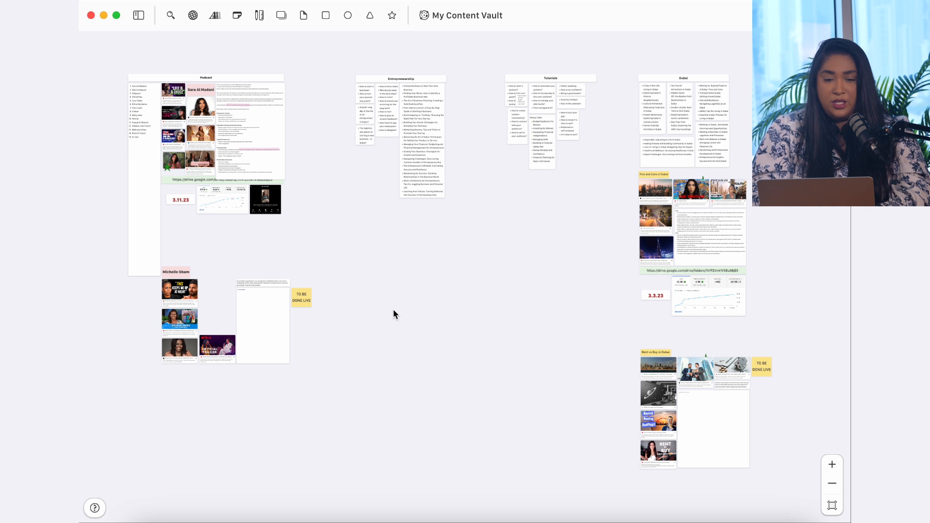
# - Bring the board's Podcast section into close view by selecting its heading and fitting it to the window
pyautogui.press('super+a')
pyautogui.click(833, 507)
pyautogui.click(809, 428)
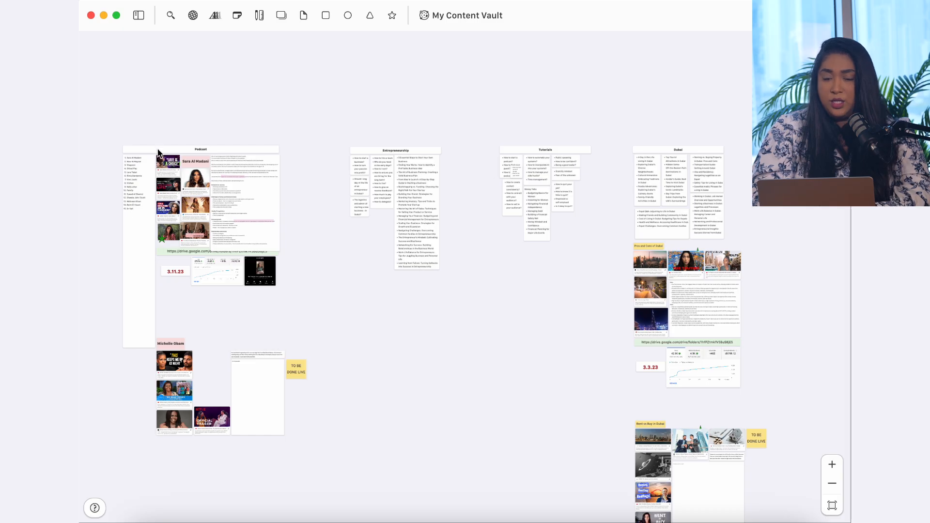
pyautogui.click(159, 151)
pyautogui.click(836, 510)
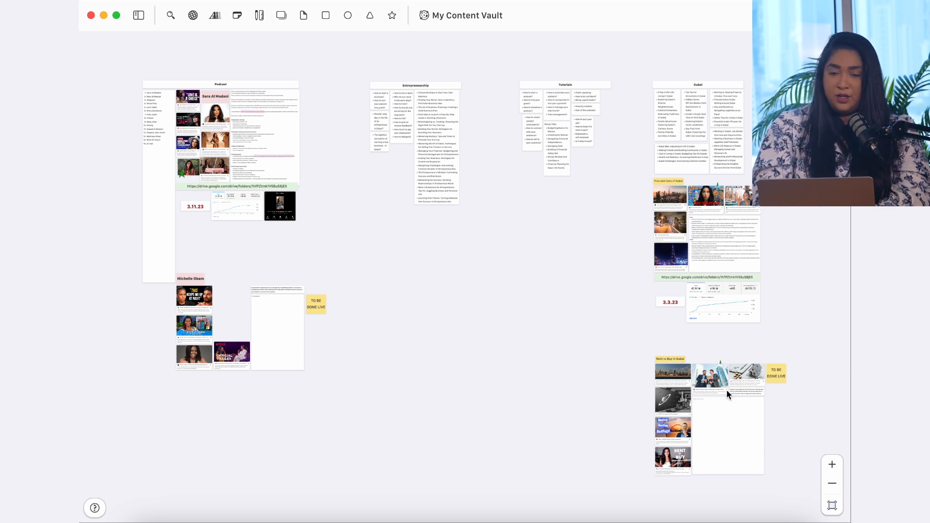
# - Start a new bullet after the last idea in the Entrepreneurship section's longest list
pyautogui.click(412, 85)
pyautogui.click(832, 505)
pyautogui.scroll(-5, 707, 435)
pyautogui.scroll(2, 708, 435)
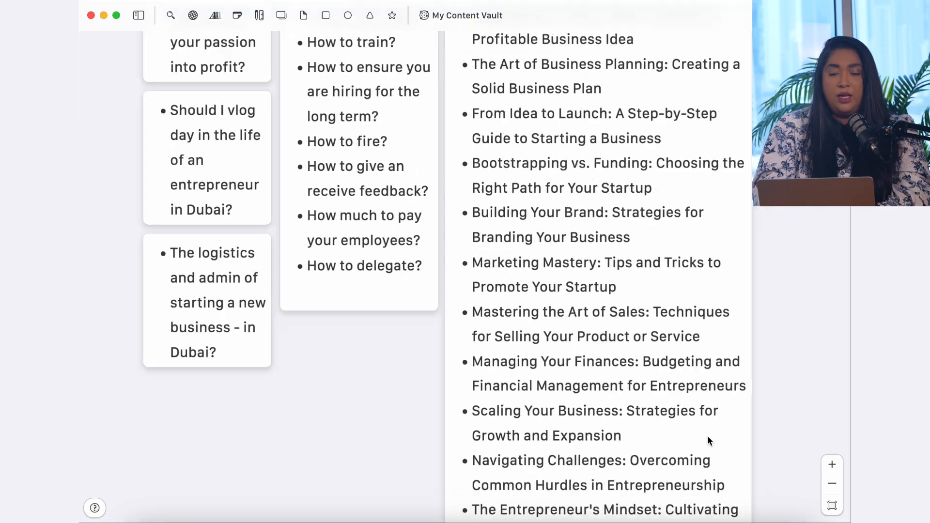
pyautogui.scroll(-5, 714, 450)
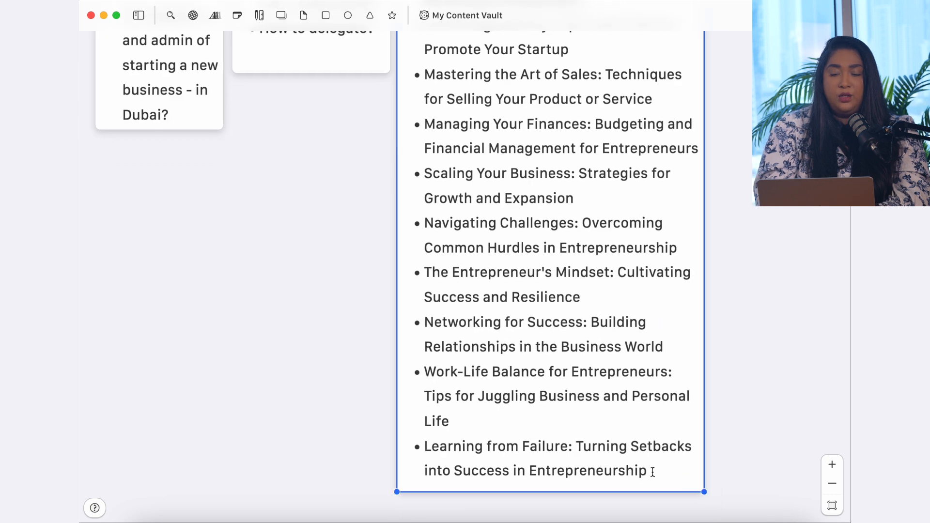
pyautogui.doubleClick(651, 471)
pyautogui.click(650, 470)
pyautogui.press('Return')
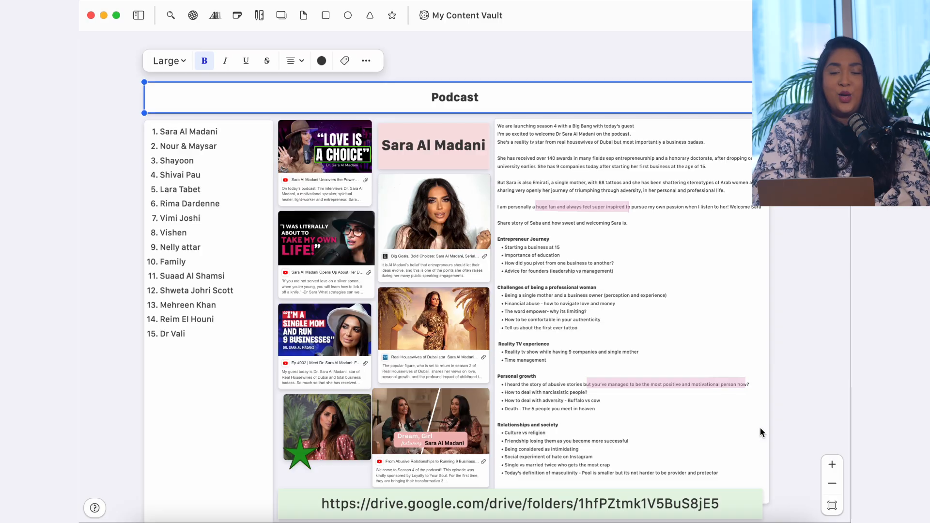
# - Examine the first podcast guest's name note, research cards, episode notes and analytics, with the web search opened
pyautogui.click(429, 166)
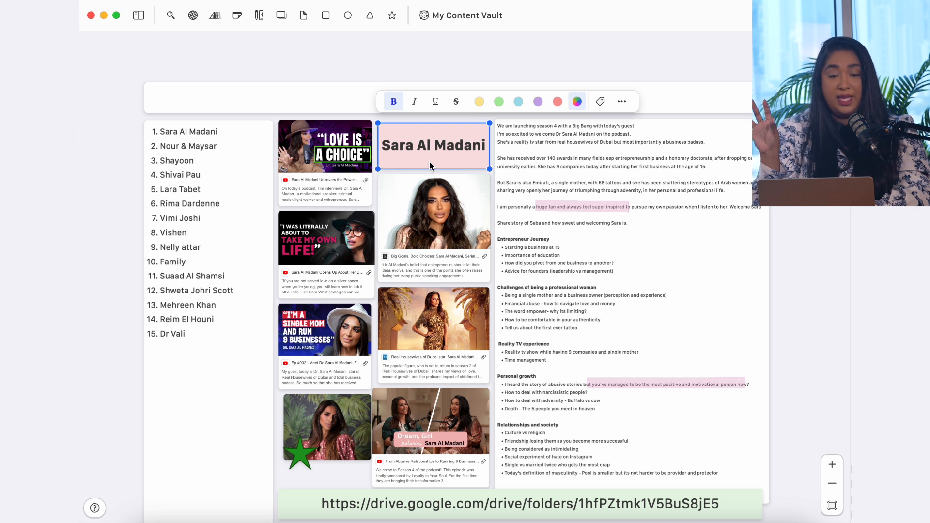
pyautogui.click(193, 21)
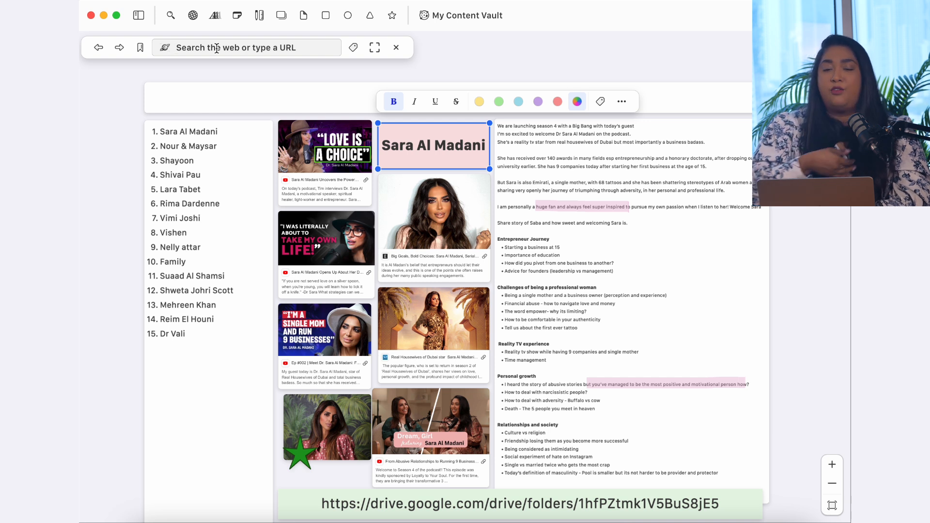
pyautogui.click(358, 69)
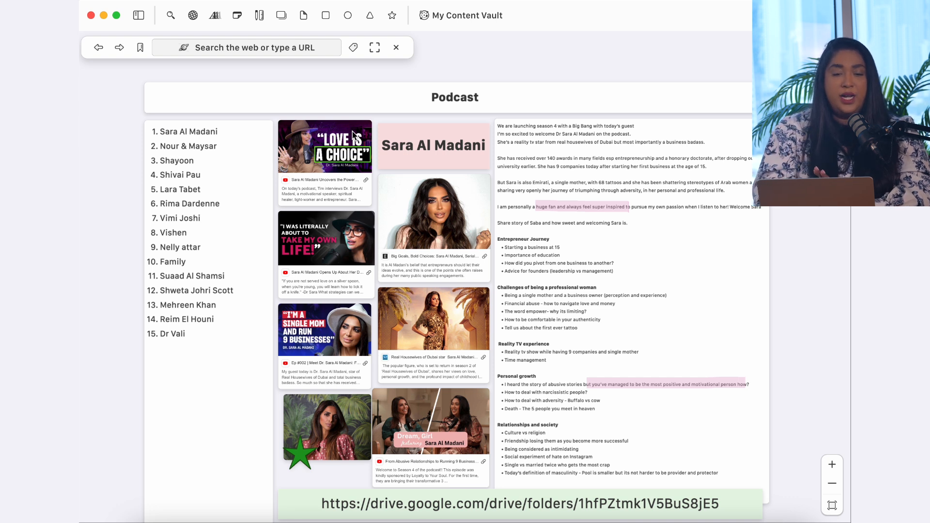
pyautogui.scroll(-3, 337, 335)
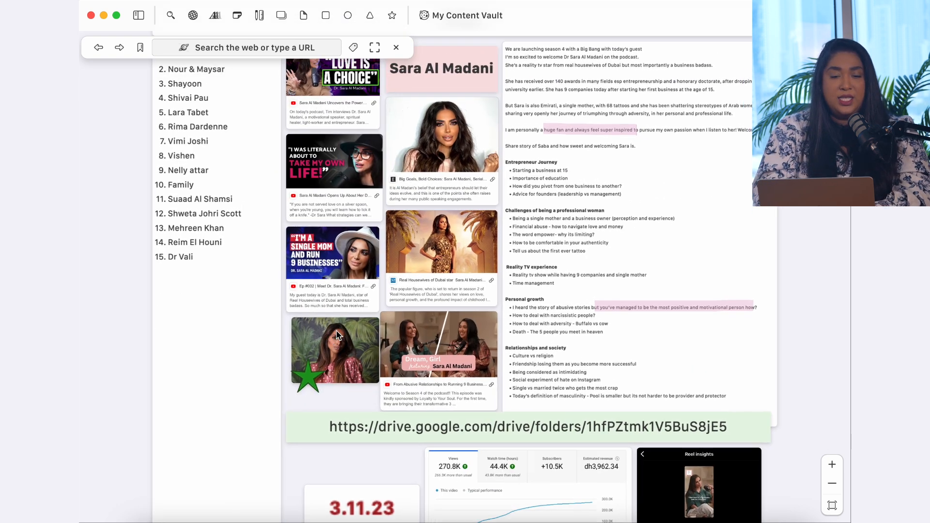
pyautogui.scroll(2, 337, 334)
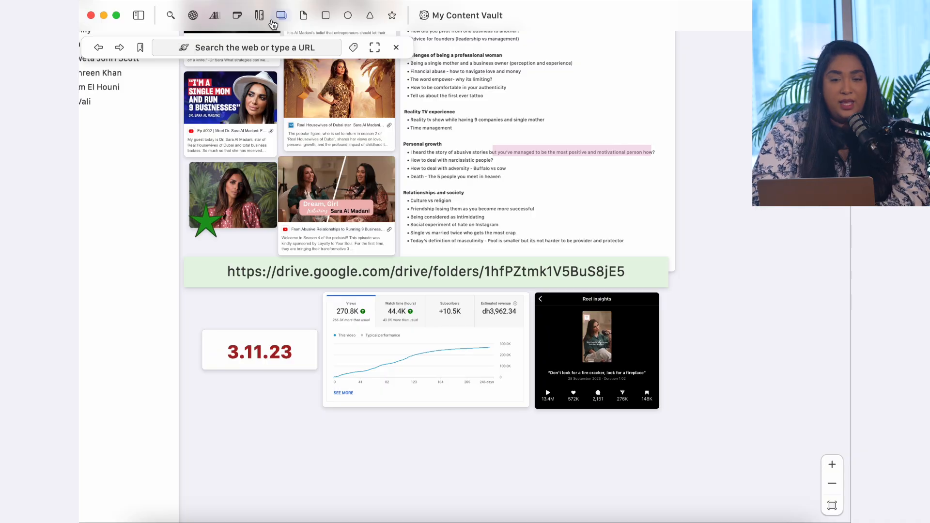
# - Add a sticky note to the empty space below the Podcast section's analytics cards
pyautogui.click(238, 21)
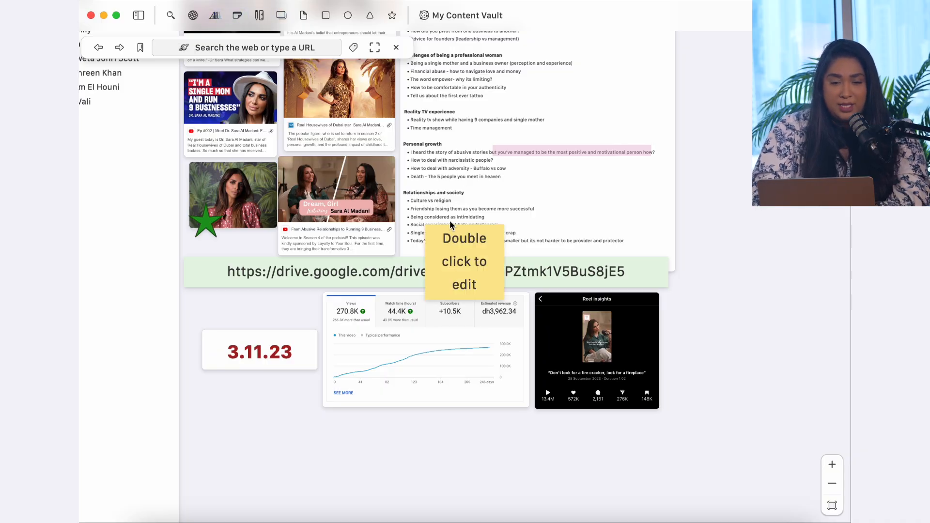
pyautogui.moveTo(441, 247); pyautogui.dragTo(335, 451)
pyautogui.scroll(-4, 335, 451)
pyautogui.moveTo(409, 313); pyautogui.dragTo(411, 362)
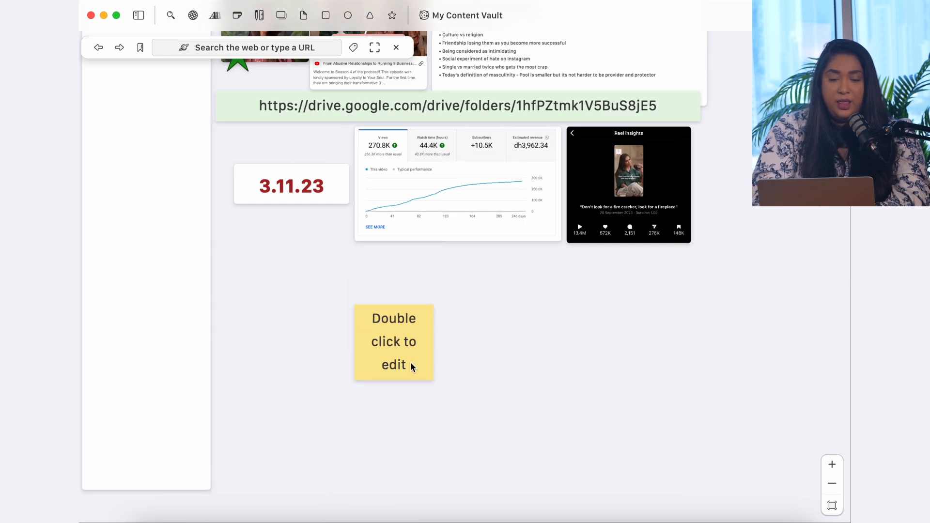
# - Label the new sticky note "Michelle Obama", color it red and resize it so the name fits on one line
pyautogui.doubleClick(391, 339)
pyautogui.write('Michelle Obama')
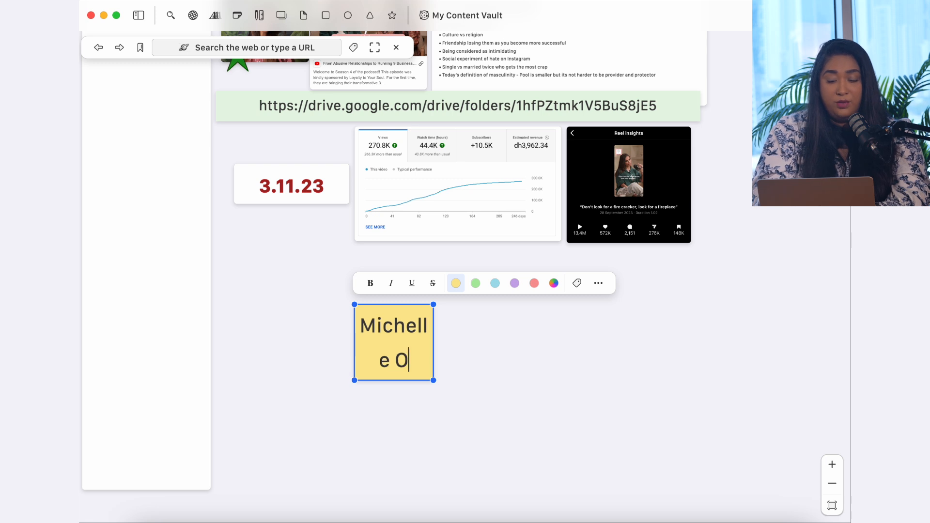
pyautogui.click(534, 283)
pyautogui.moveTo(434, 379); pyautogui.dragTo(482, 346)
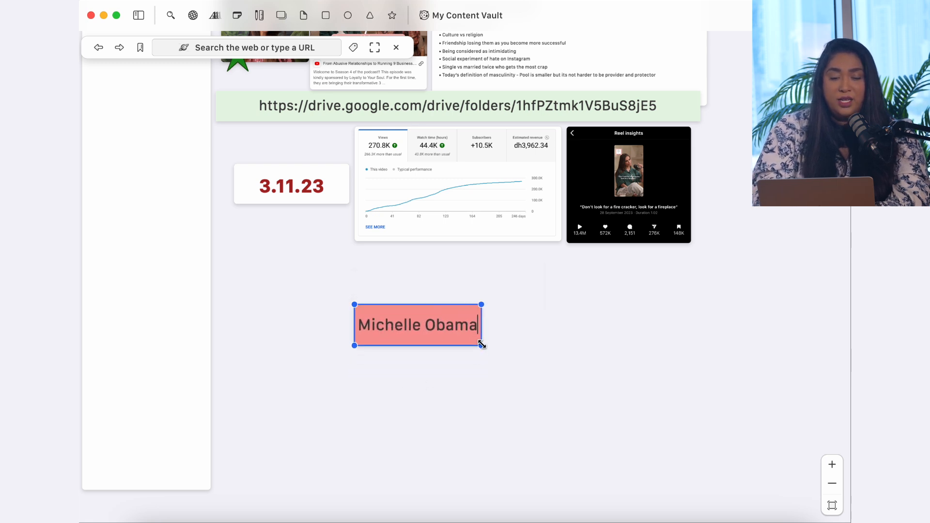
pyautogui.click(453, 394)
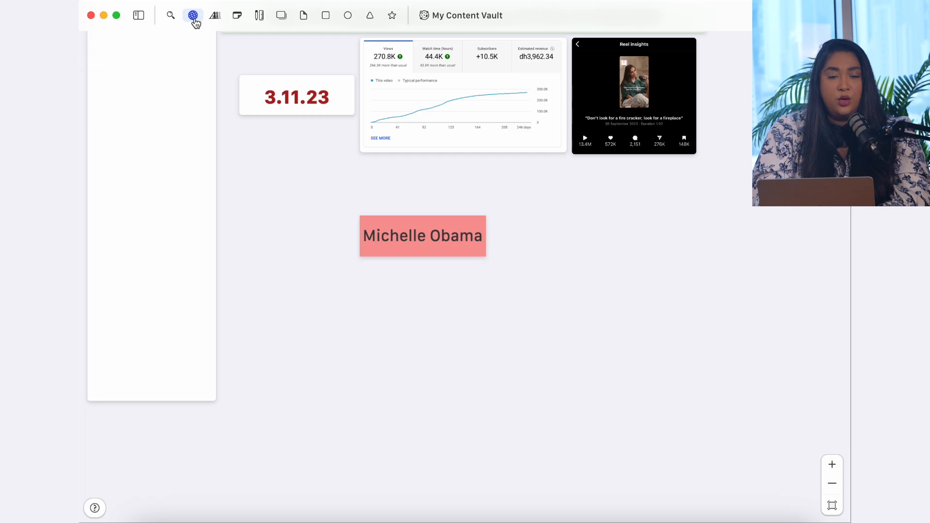
# - Search the web from within the board for "michelle obama interviews"
pyautogui.click(194, 17)
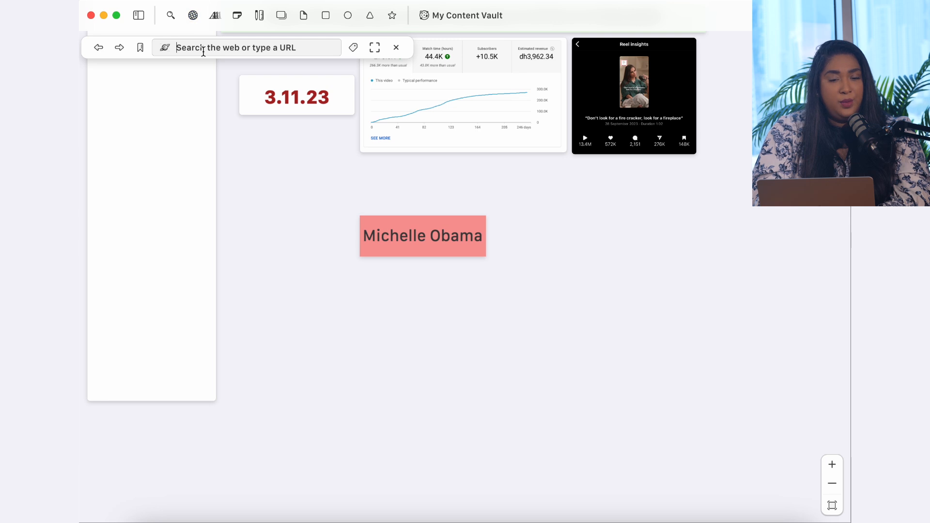
pyautogui.write('michelle obama interviews')
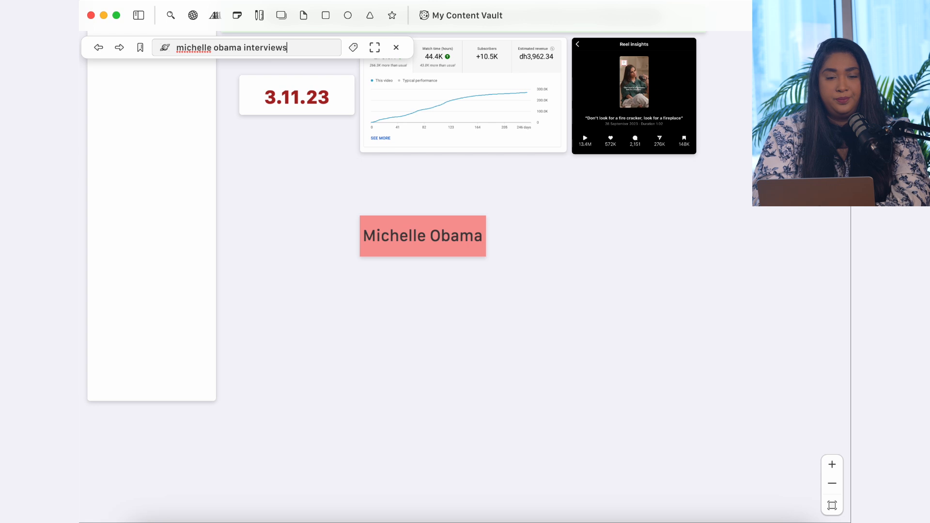
pyautogui.press('Return')
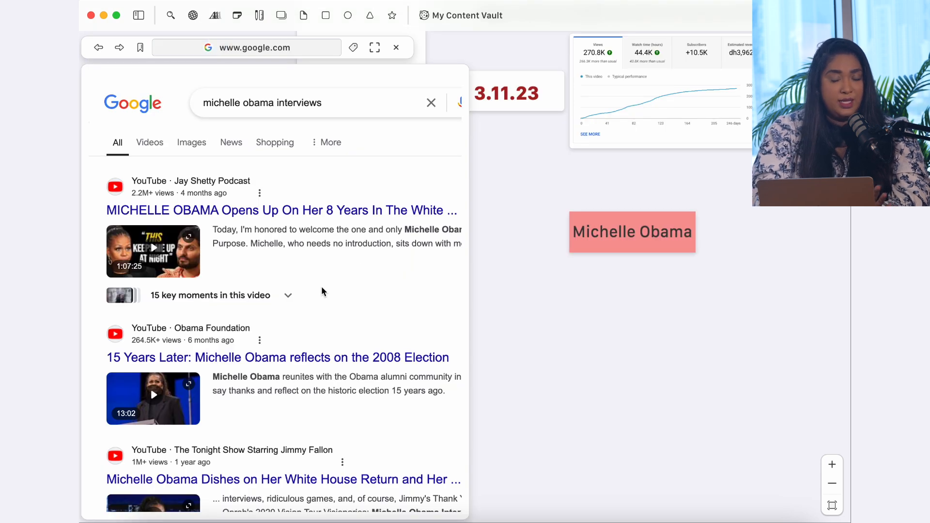
# - Add the Jay Shetty Podcast video from the results to the board, below and left of the Michelle Obama note
pyautogui.scroll(-2, 322, 291)
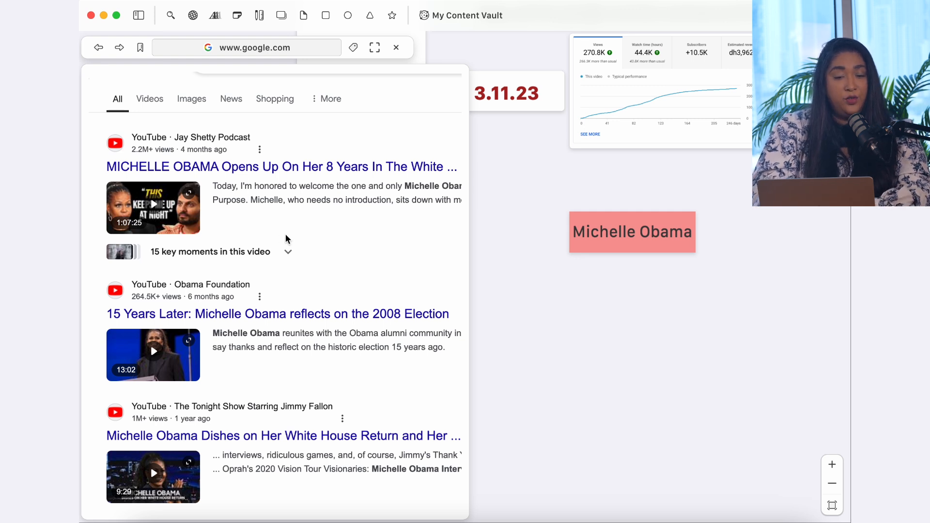
pyautogui.scroll(-1, 266, 235)
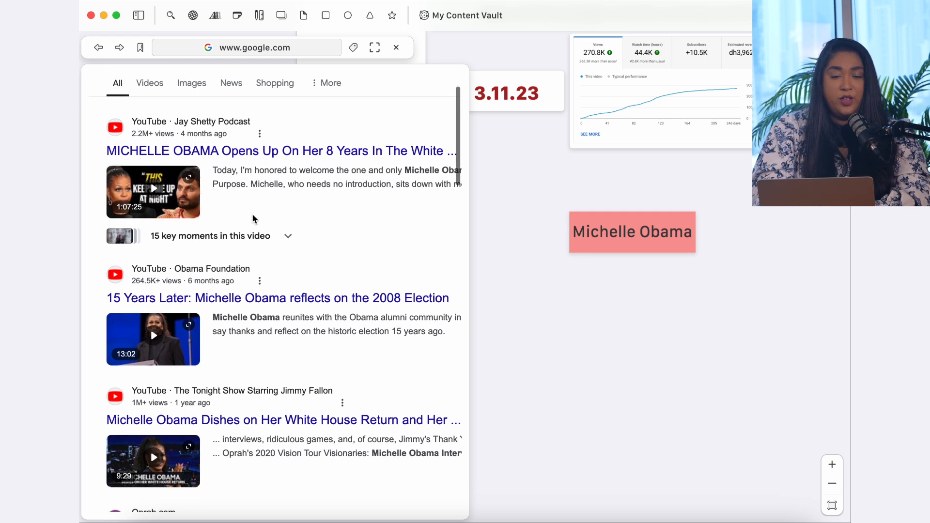
pyautogui.moveTo(237, 155); pyautogui.dragTo(598, 313)
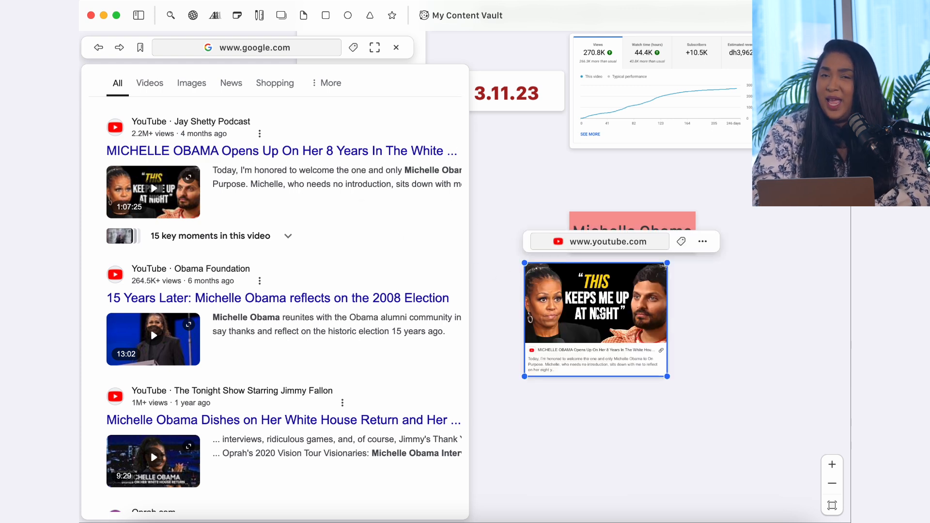
pyautogui.moveTo(638, 303); pyautogui.dragTo(610, 277)
pyautogui.hscroll(-3, 602, 297)
pyautogui.hscroll(2, 602, 297)
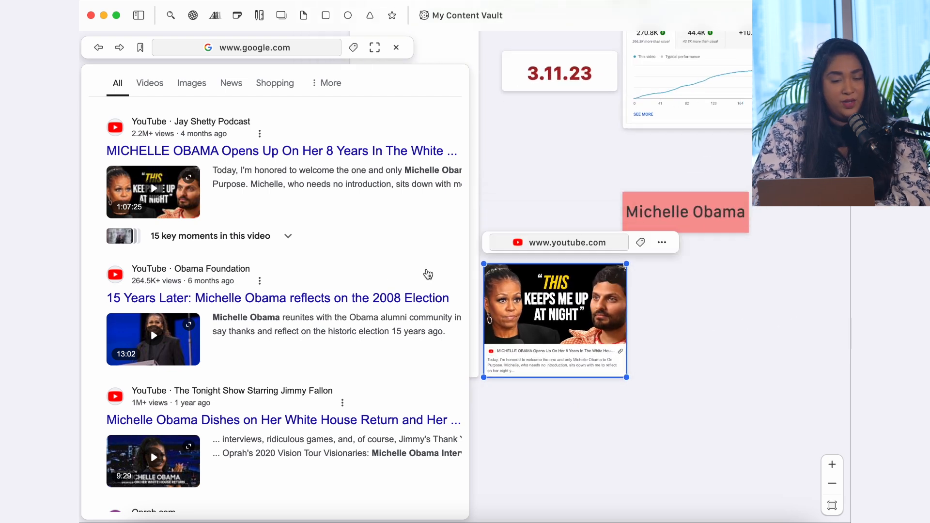
# - Place the Tonight Show interview from the search results directly beneath the Jay Shetty Podcast card
pyautogui.scroll(-5, 427, 275)
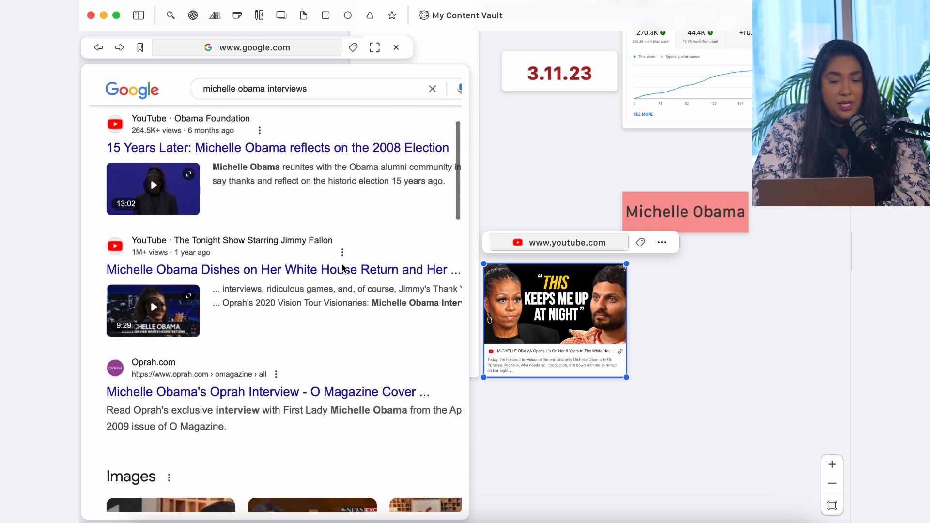
pyautogui.scroll(-2, 342, 268)
pyautogui.moveTo(279, 207); pyautogui.dragTo(681, 278)
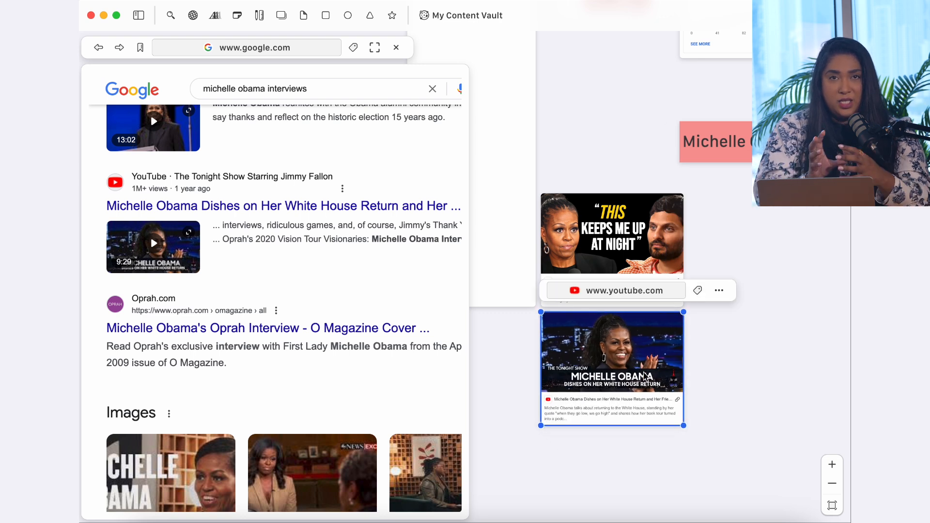
# - Place the Oprah.com O Magazine interview result to the right of the two video cards, beneath the Michelle Obama note
pyautogui.scroll(-2, 643, 371)
pyautogui.hscroll(1, 643, 371)
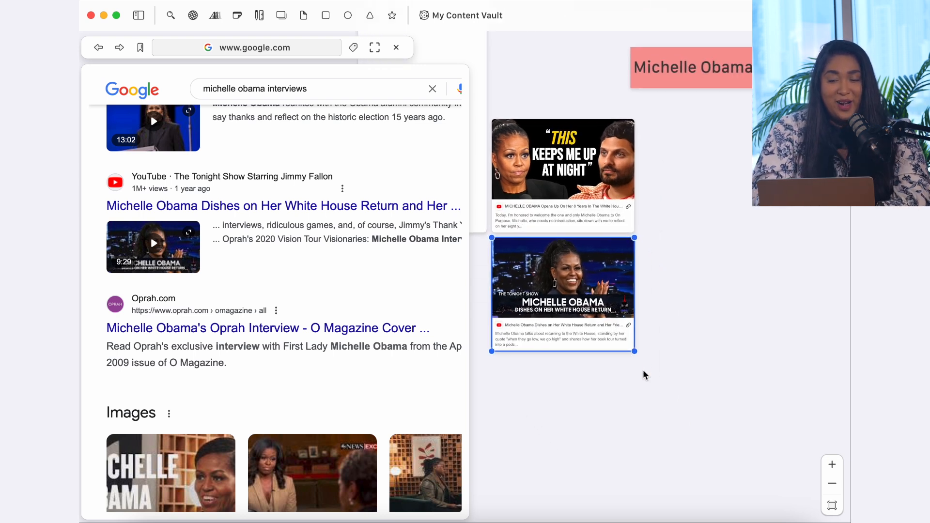
pyautogui.scroll(-1, 405, 396)
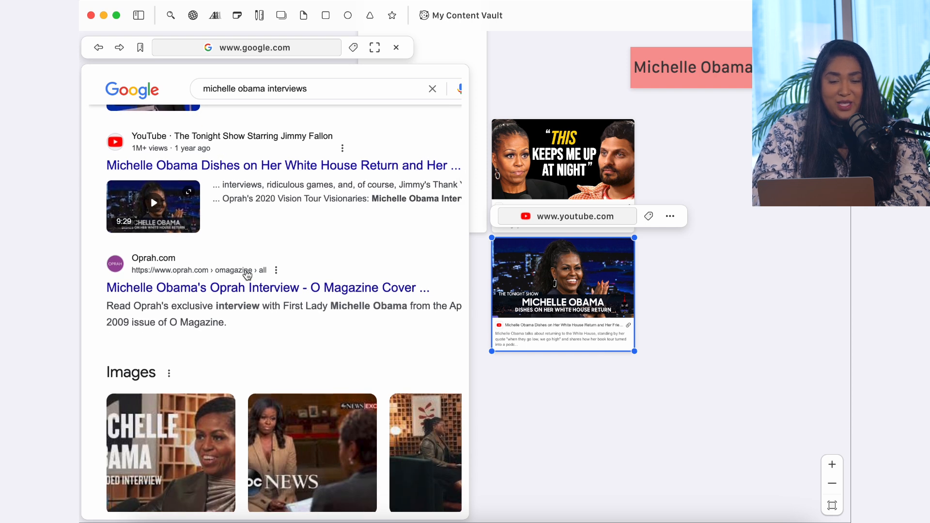
pyautogui.moveTo(234, 295); pyautogui.dragTo(708, 183)
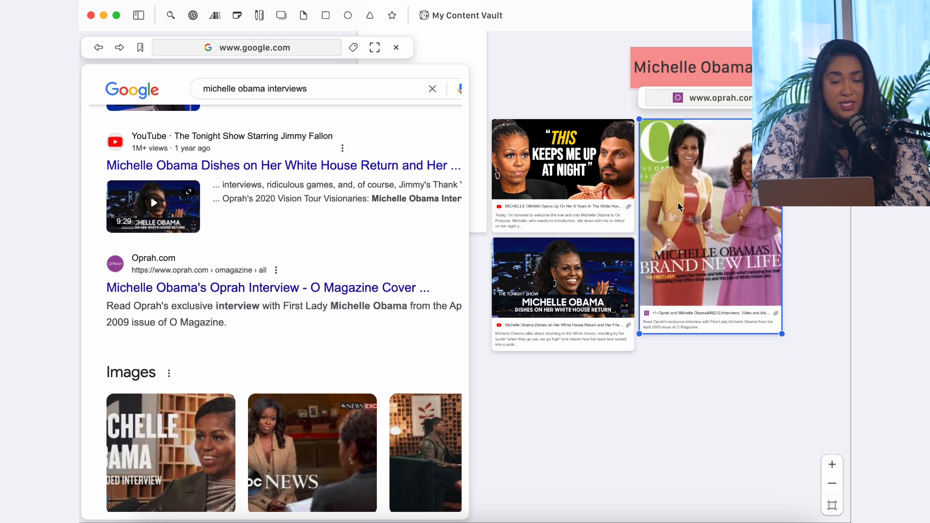
# - Place TheEllenShow interview about Michelle Obama's daughters from the search results below the Tonight Show card
pyautogui.scroll(-3, 679, 207)
pyautogui.scroll(-12, 347, 363)
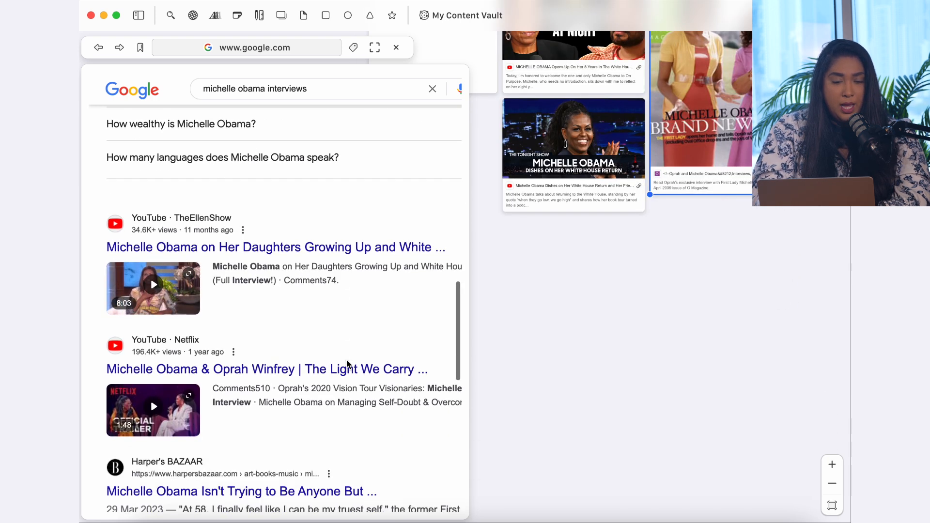
pyautogui.scroll(-3, 347, 361)
pyautogui.moveTo(313, 198); pyautogui.dragTo(597, 284)
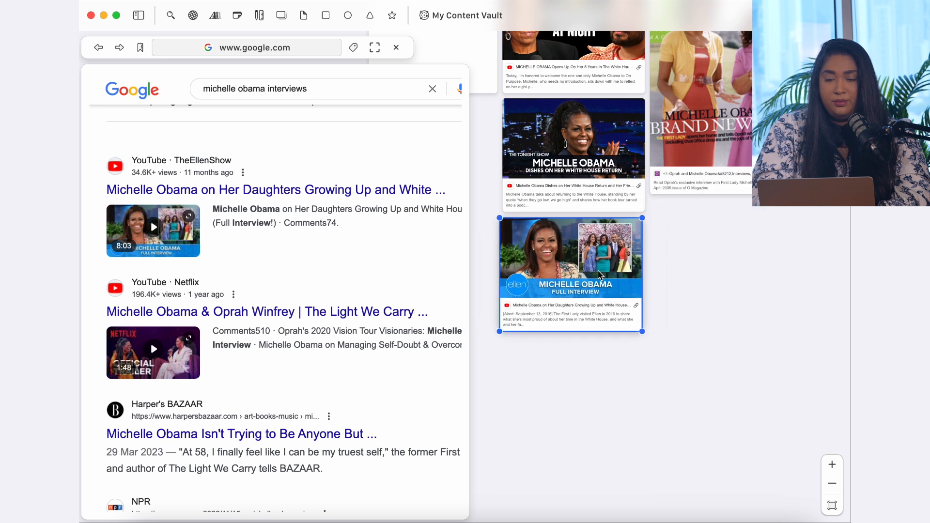
# - Add the People article about managing self-doubt from the search results to the board, directly beneath the Oprah.com card
pyautogui.scroll(-15, 358, 329)
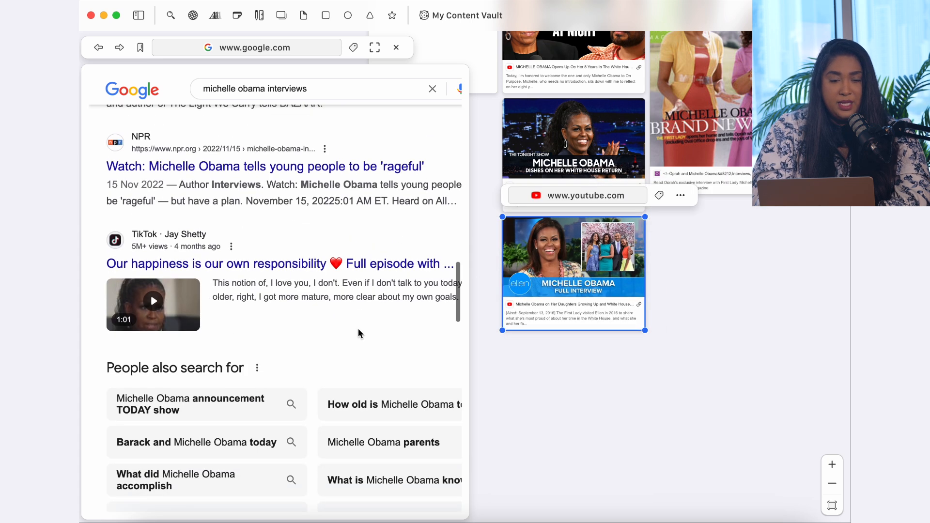
pyautogui.scroll(-10, 359, 329)
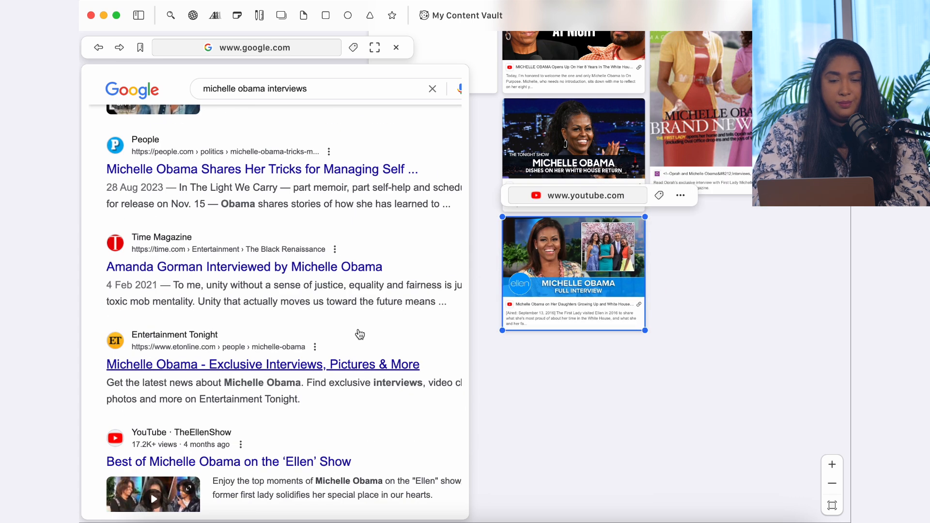
pyautogui.moveTo(215, 173); pyautogui.dragTo(751, 288)
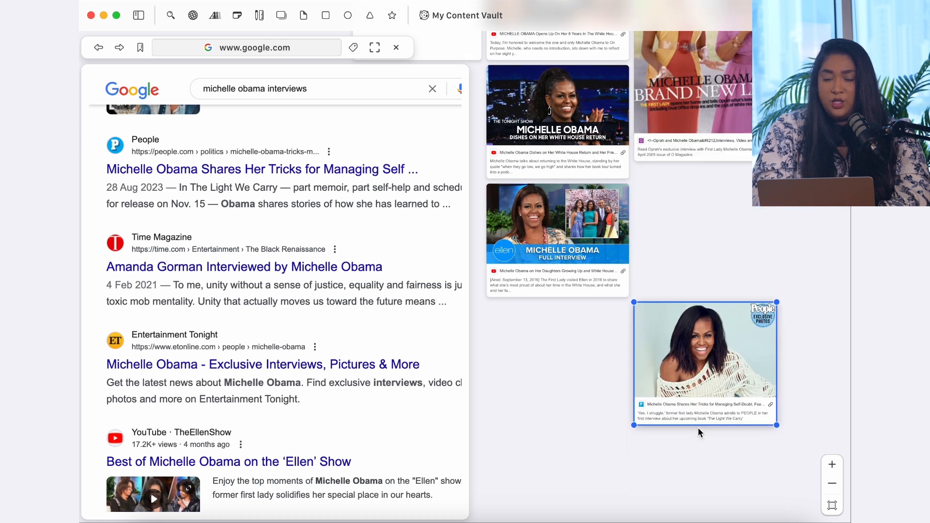
pyautogui.moveTo(697, 413); pyautogui.dragTo(694, 228)
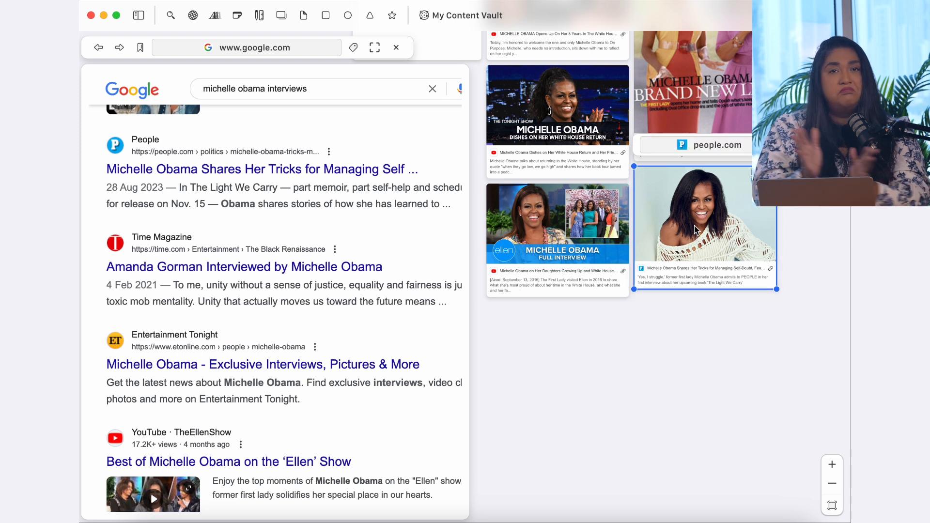
# - Move the Michelle Obama note down so it sits just above the Oprah.com card, aligned with its outer edge
pyautogui.scroll(5, 698, 223)
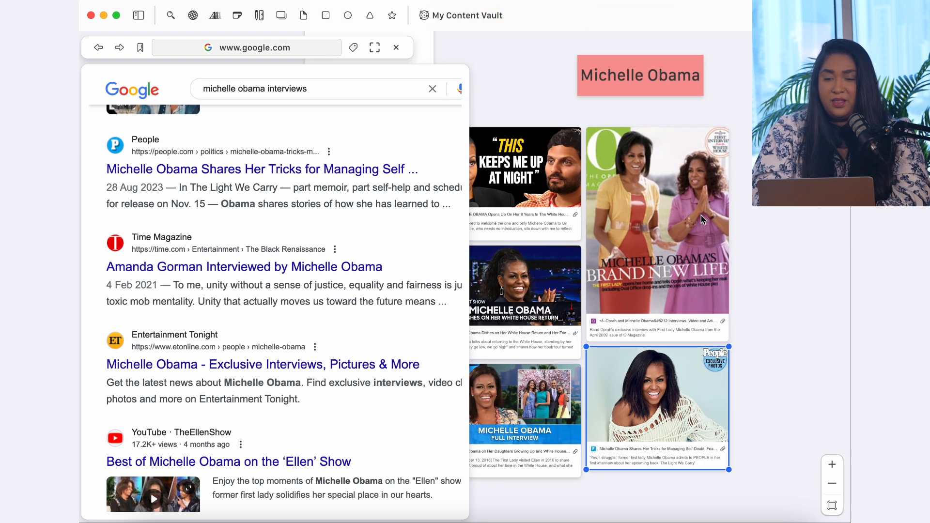
pyautogui.hscroll(-3, 703, 219)
pyautogui.moveTo(667, 71); pyautogui.dragTo(693, 101)
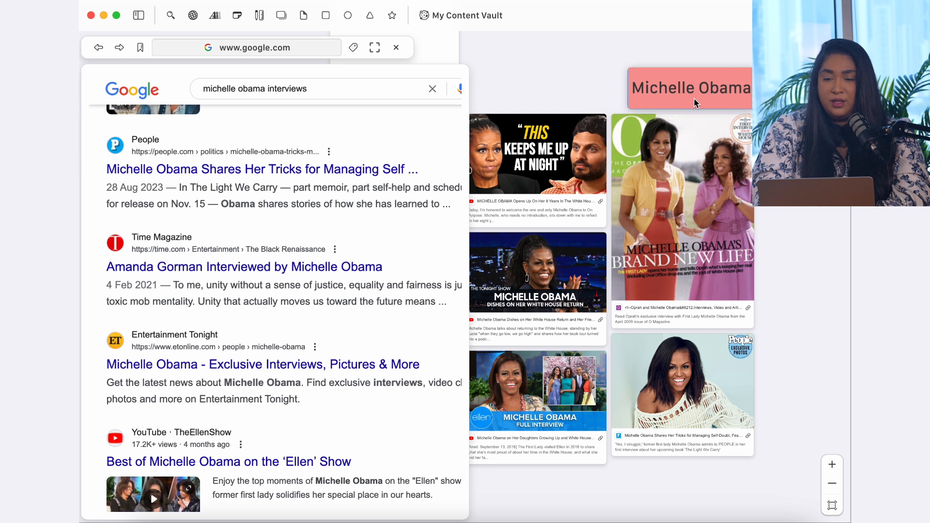
# - Close the Google search results and bring the whole group of Michelle Obama research cards into view
pyautogui.scroll(-3, 693, 98)
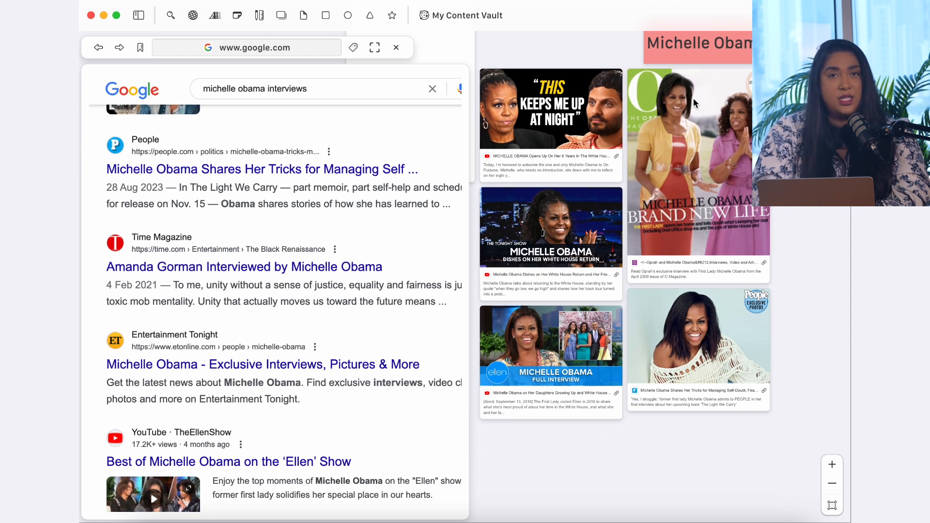
pyautogui.hscroll(5, 551, 112)
pyautogui.scroll(2, 552, 112)
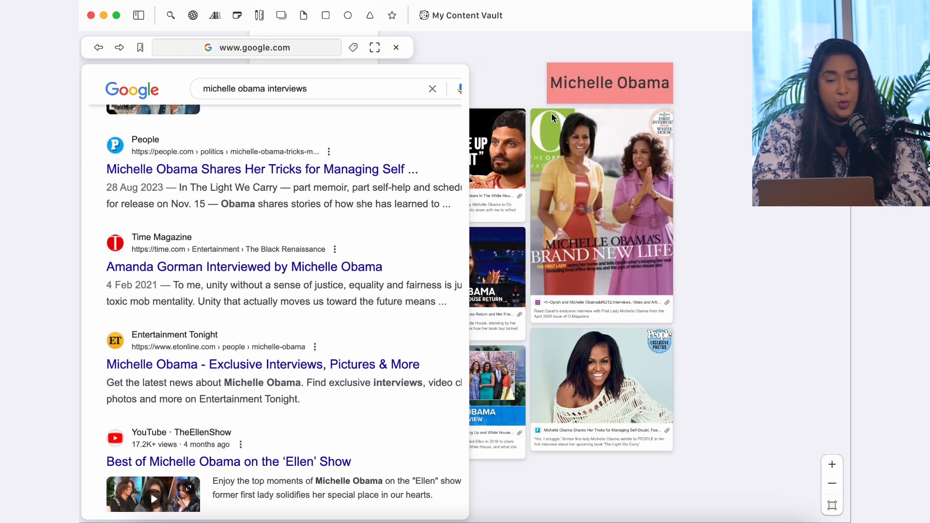
pyautogui.hscroll(-6, 562, 118)
pyautogui.scroll(-1, 562, 117)
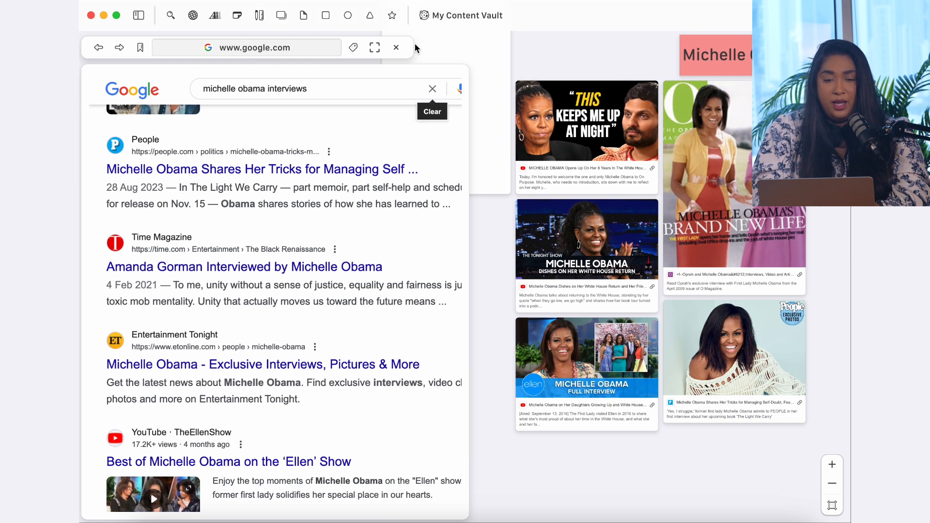
pyautogui.click(397, 47)
pyautogui.hscroll(10, 493, 158)
pyautogui.scroll(1, 492, 158)
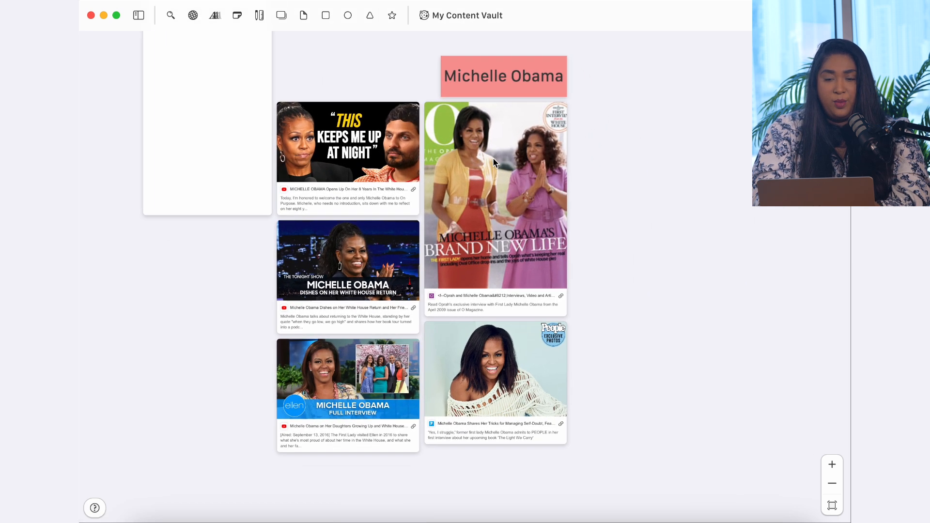
pyautogui.hscroll(-1, 493, 157)
pyautogui.scroll(-1, 493, 158)
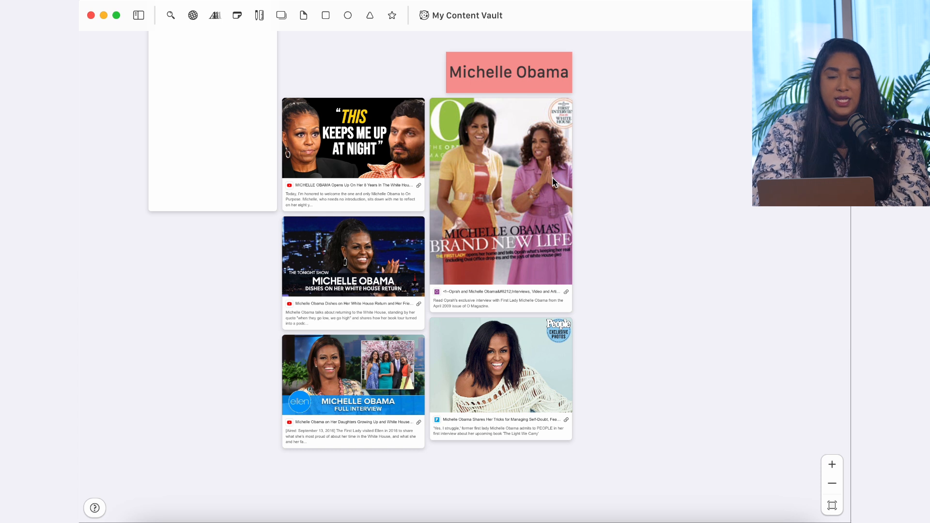
# - Open the Jay Shetty Podcast video from its card to preview it, and close the video page again
pyautogui.doubleClick(361, 128)
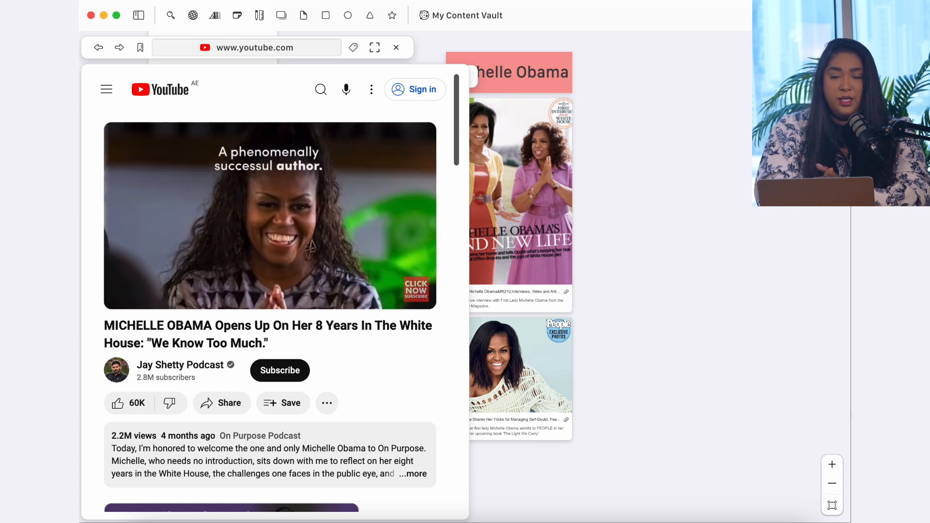
pyautogui.click(397, 47)
pyautogui.click(618, 204)
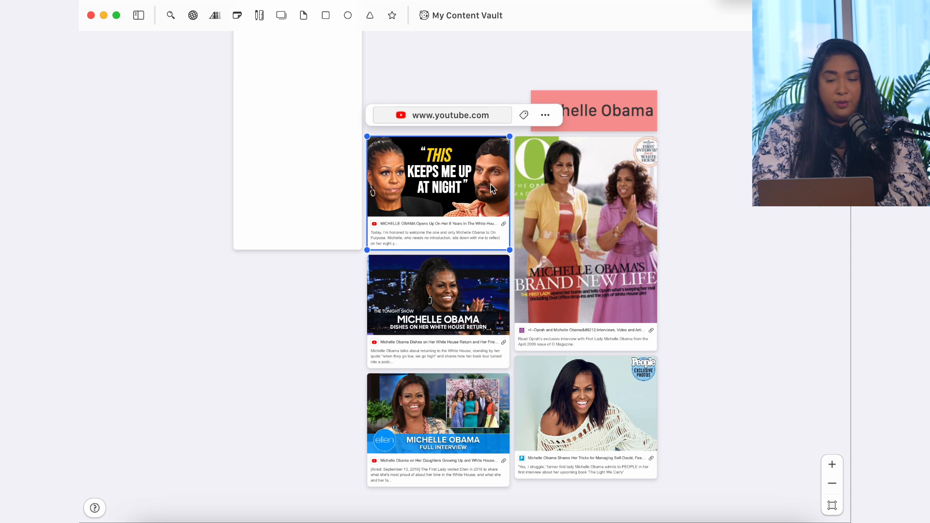
pyautogui.scroll(-1, 494, 190)
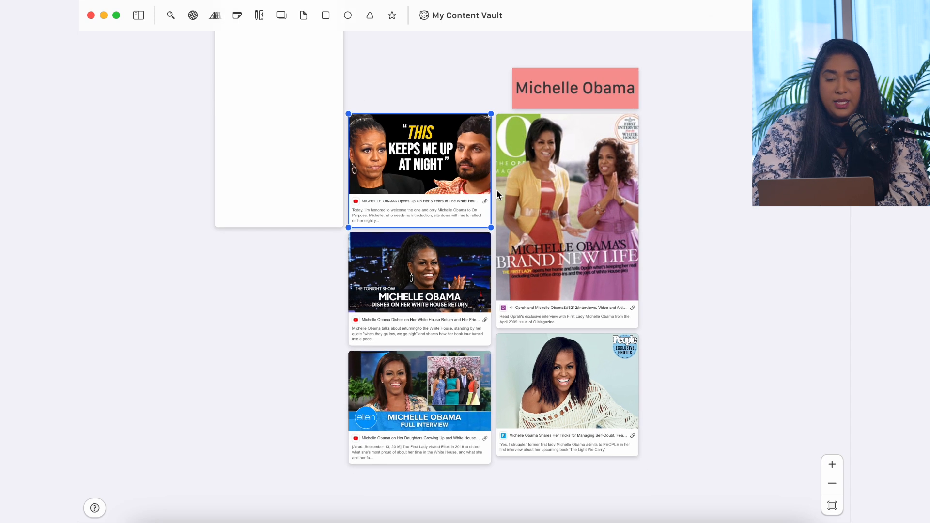
# - Open the Oprah.com interview from its card and copy the sentence "That we stay whole as a family through this process."
pyautogui.doubleClick(541, 287)
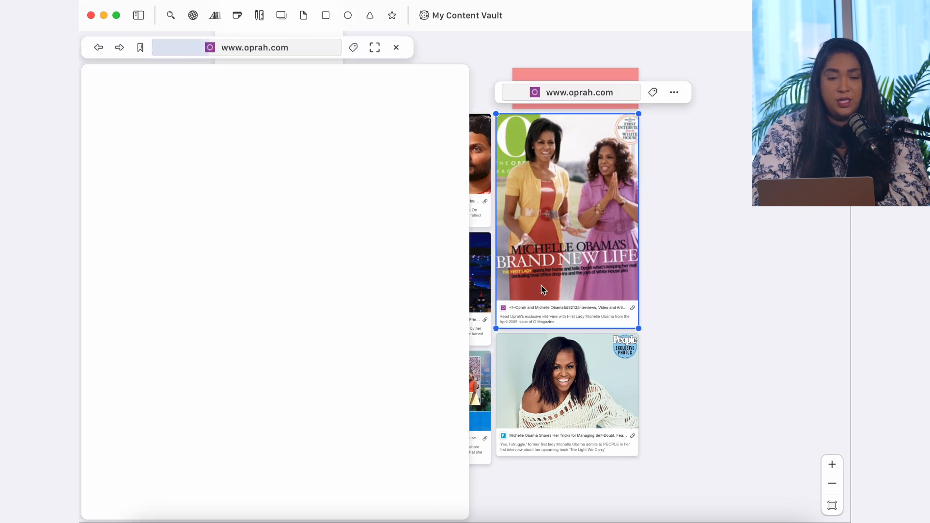
pyautogui.scroll(-15, 312, 324)
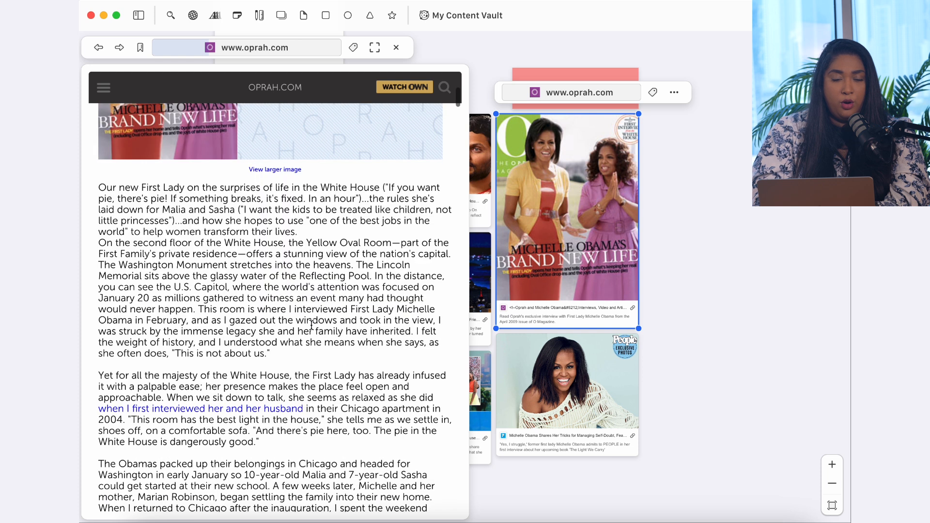
pyautogui.scroll(-3, 271, 205)
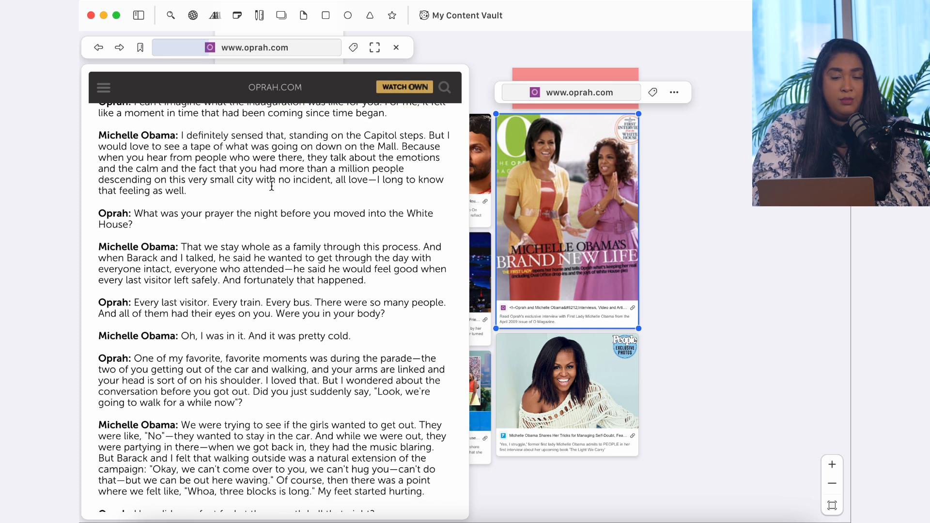
pyautogui.scroll(-1, 268, 204)
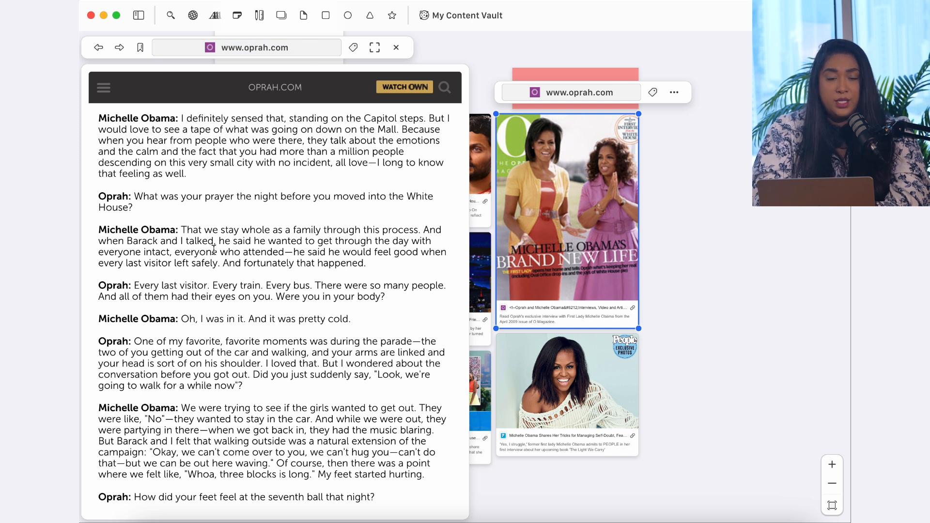
pyautogui.moveTo(183, 230); pyautogui.dragTo(425, 228)
pyautogui.press('super+c')
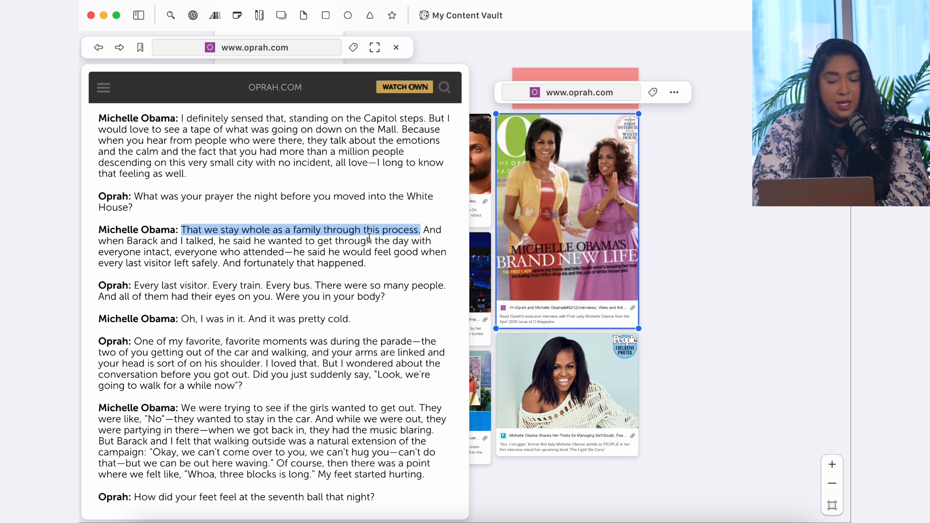
# - Paste the copied quote onto the board as a text card, placed beside the upper edge of the Oprah.com card
pyautogui.click(722, 196)
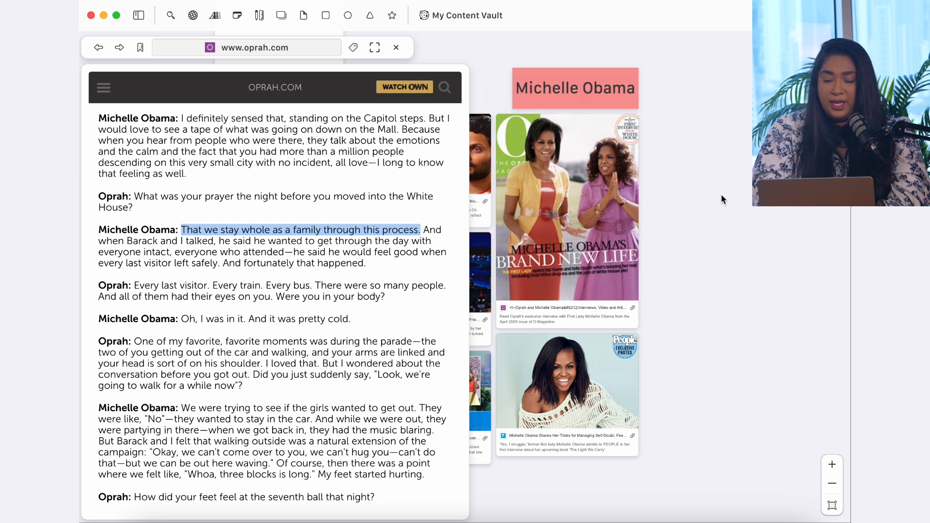
pyautogui.press('super+v')
pyautogui.click(742, 215)
pyautogui.moveTo(746, 193); pyautogui.dragTo(775, 145)
pyautogui.click(727, 128)
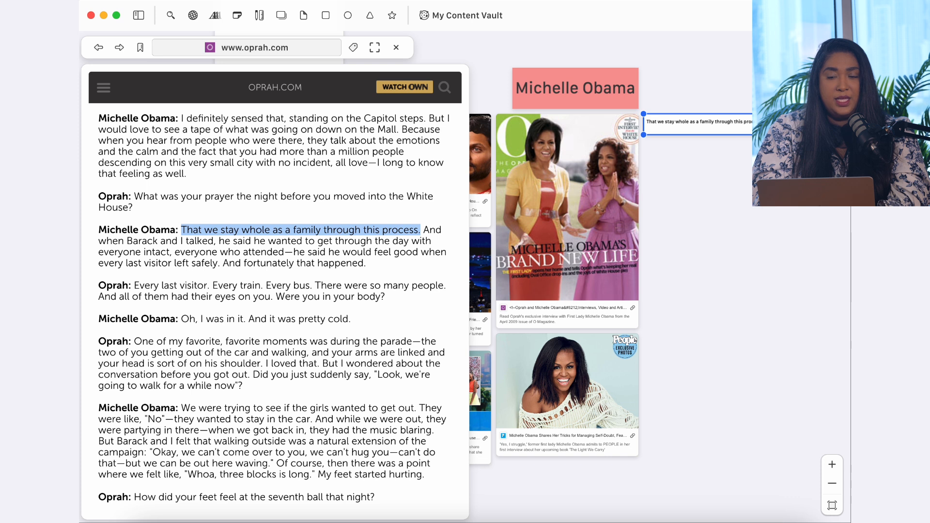
pyautogui.click(763, 155)
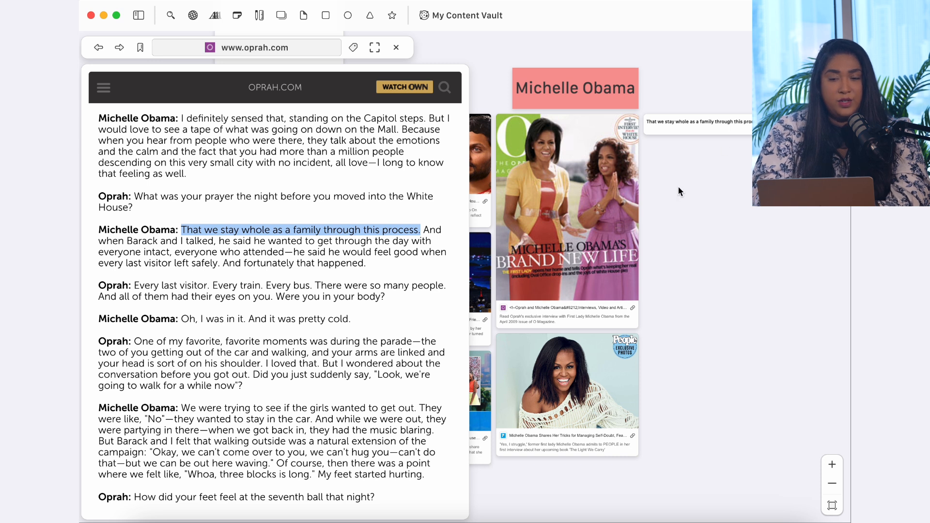
# - Copy Michelle Obama's full answer beginning "We were trying to see if the girls wanted to get out" and paste it as a text card
pyautogui.scroll(-5, 265, 278)
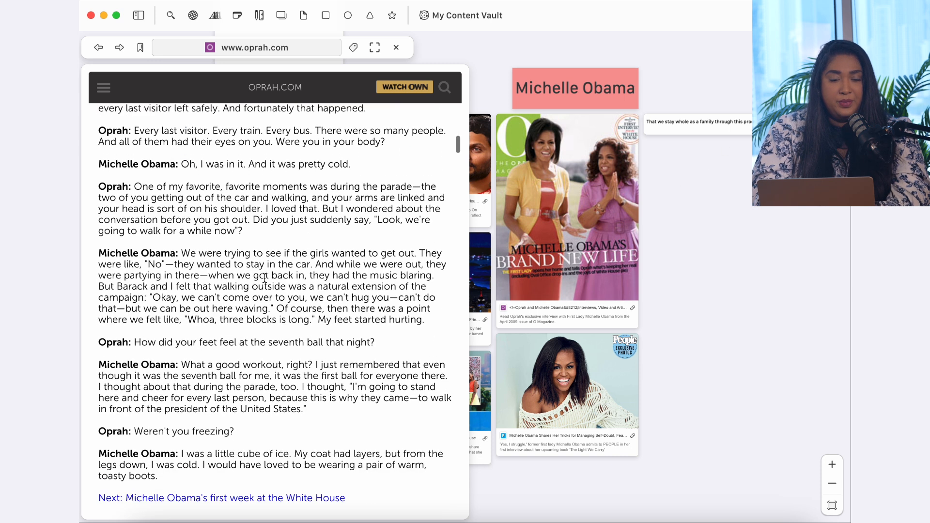
pyautogui.moveTo(186, 253); pyautogui.dragTo(375, 309)
pyautogui.press('super+c')
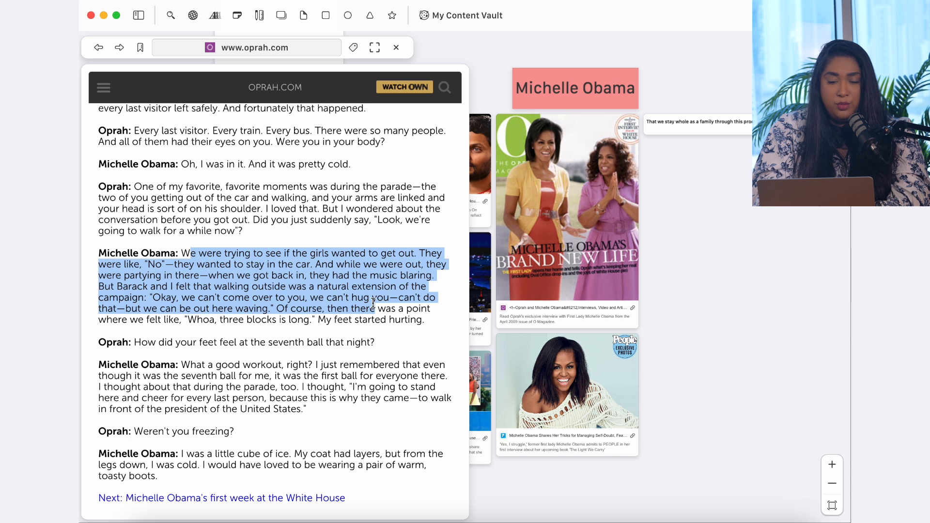
pyautogui.click(196, 249)
pyautogui.moveTo(182, 249); pyautogui.dragTo(415, 320)
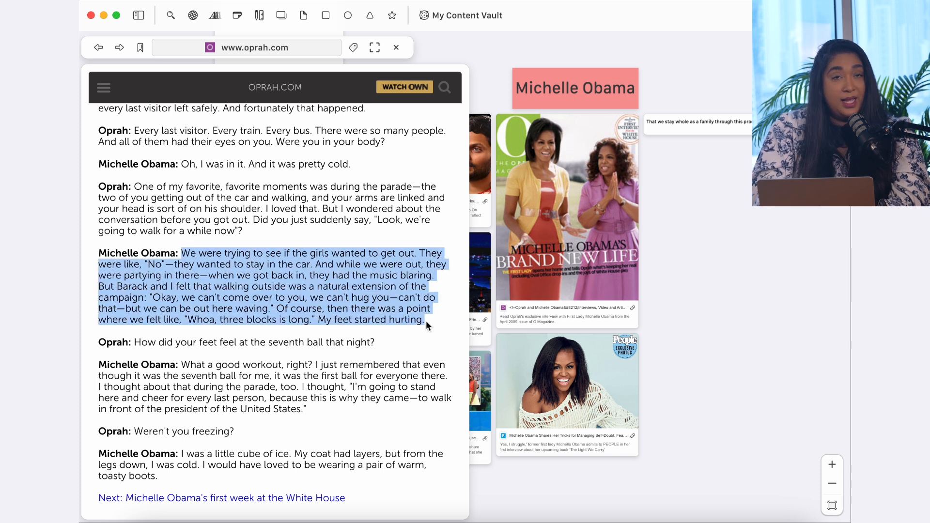
pyautogui.press('super+v')
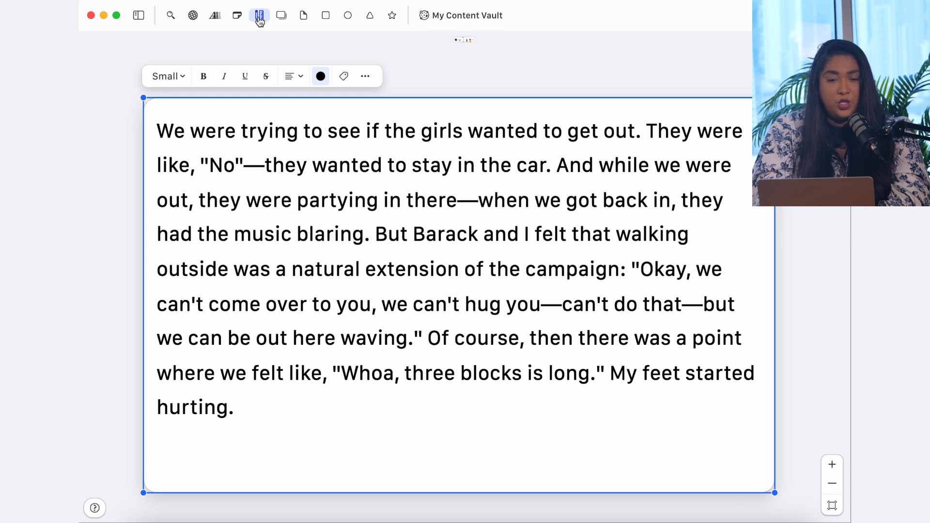
# - Highlight "they wanted to stay in the car" and "we can't hug you" in the pasted answer with the thickest pink highlighter
pyautogui.click(431, 60)
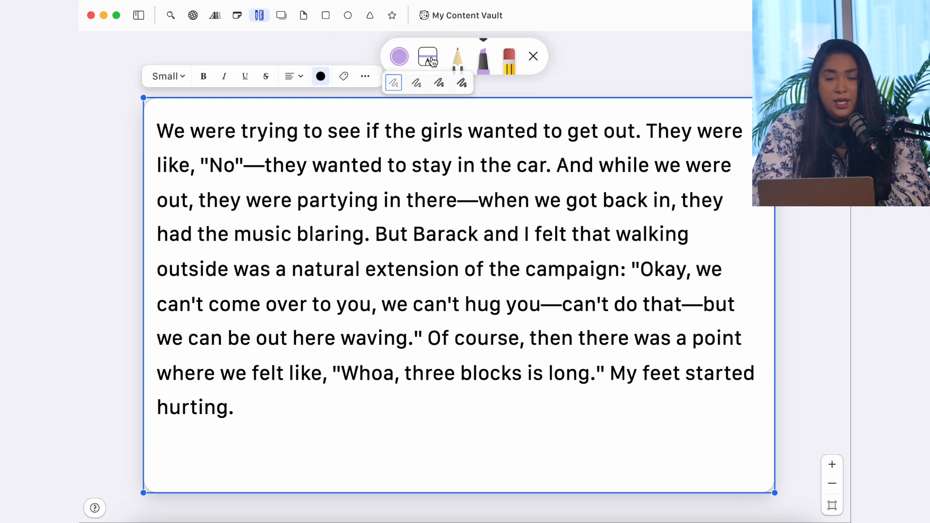
pyautogui.click(404, 62)
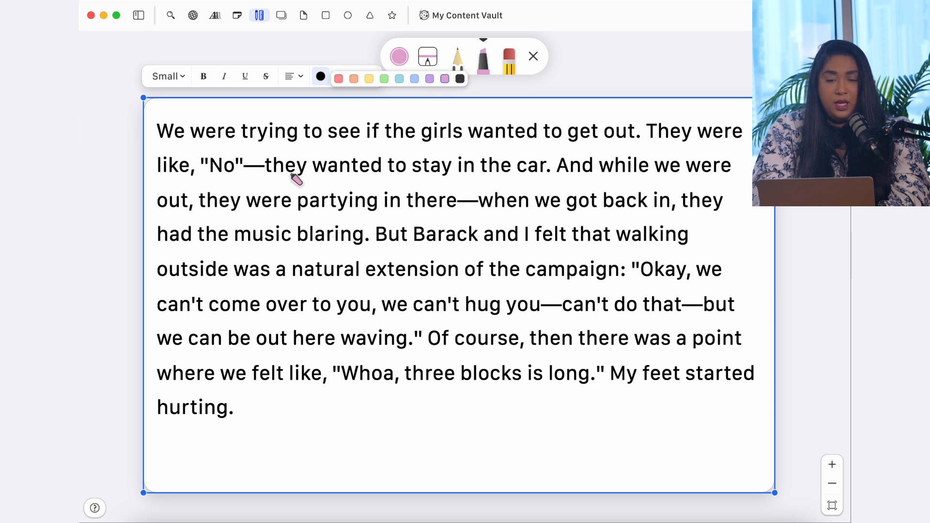
pyautogui.moveTo(274, 168); pyautogui.dragTo(546, 169)
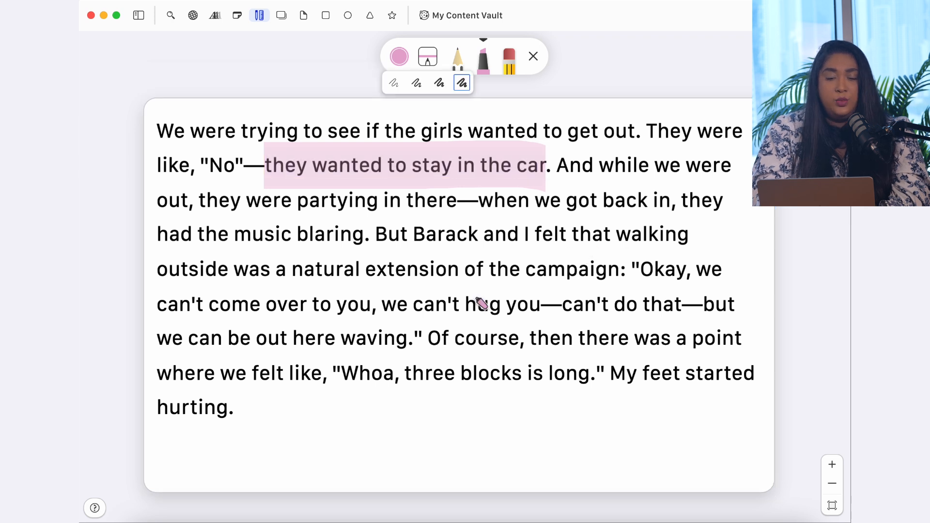
pyautogui.moveTo(390, 310); pyautogui.dragTo(552, 314)
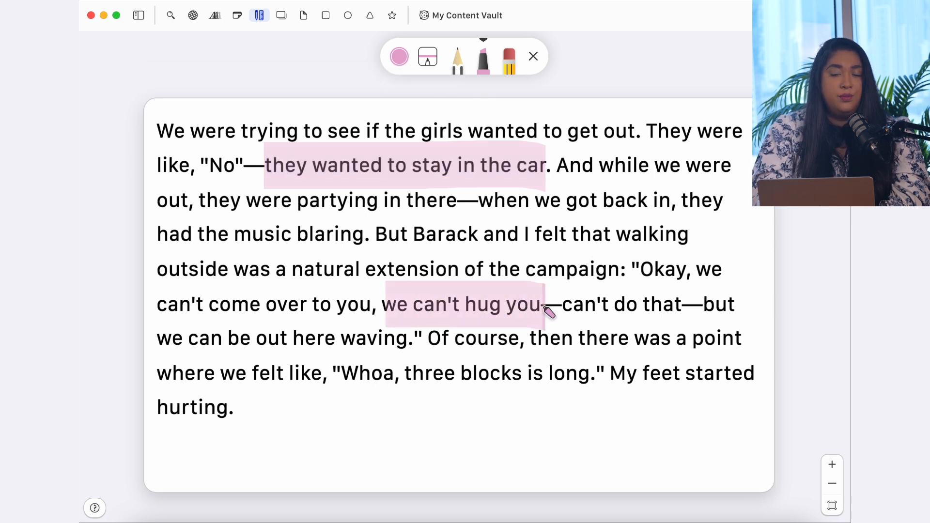
pyautogui.click(534, 58)
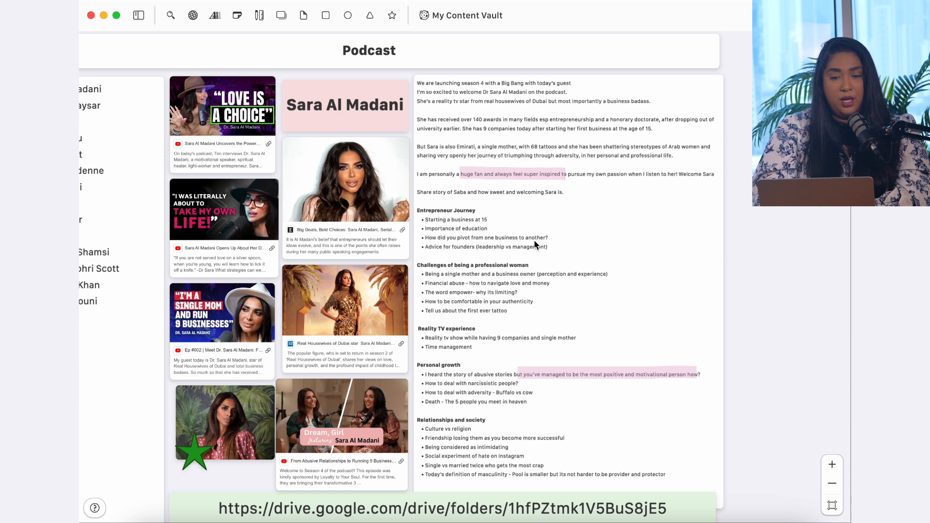
# - Return to the Michelle Obama section and move the highlighted answer card to the right of the short quote card, aligning their upper edges
pyautogui.click(600, 229)
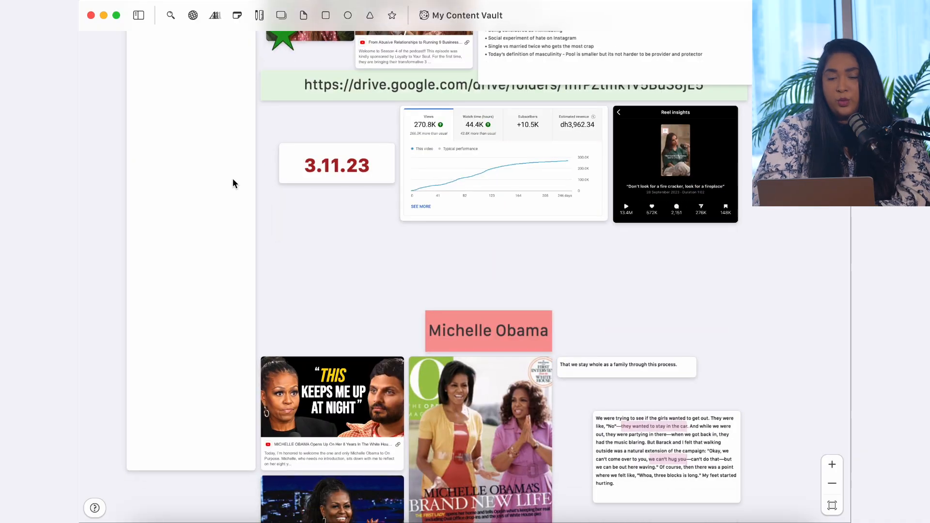
pyautogui.scroll(-5, 232, 178)
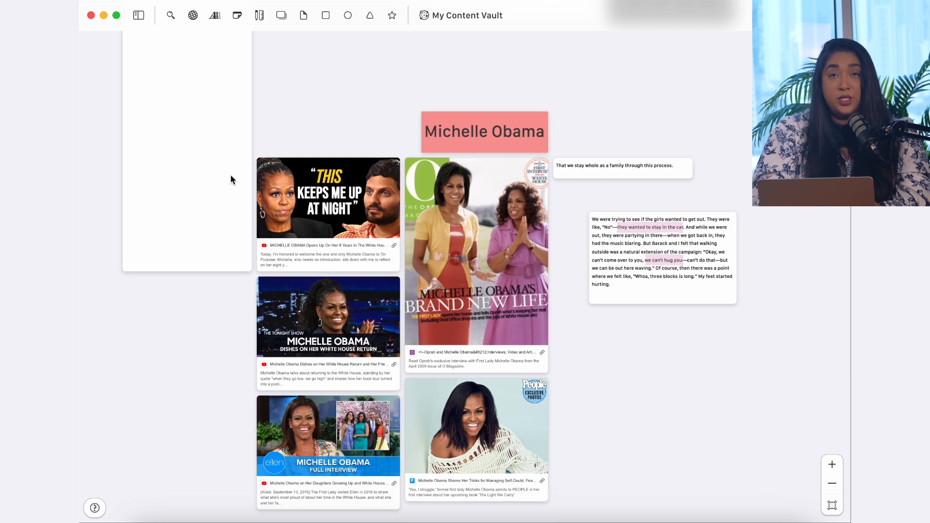
pyautogui.scroll(-3, 231, 179)
pyautogui.moveTo(641, 244); pyautogui.dragTo(749, 165)
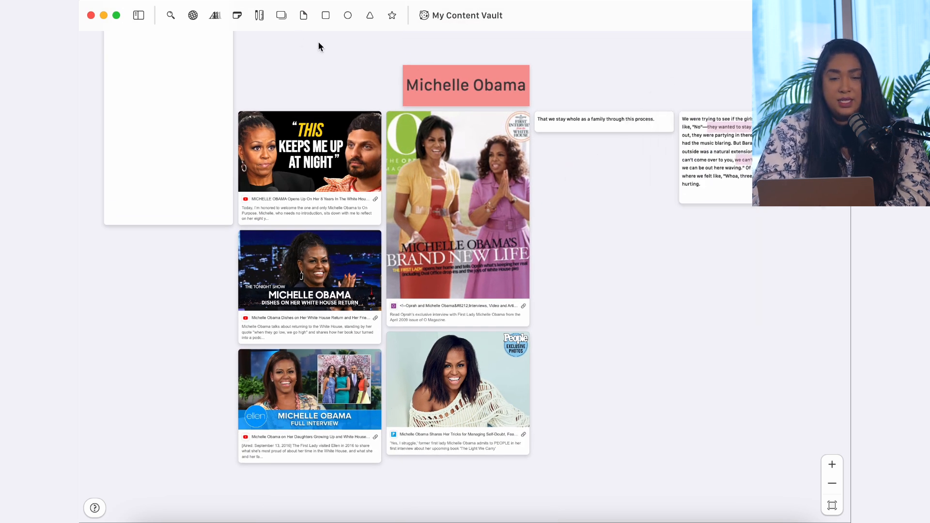
# - Add a large blank text card below the short quote card, beside the Oprah and People cards, and open it for editing
pyautogui.moveTo(218, 22); pyautogui.dragTo(555, 232)
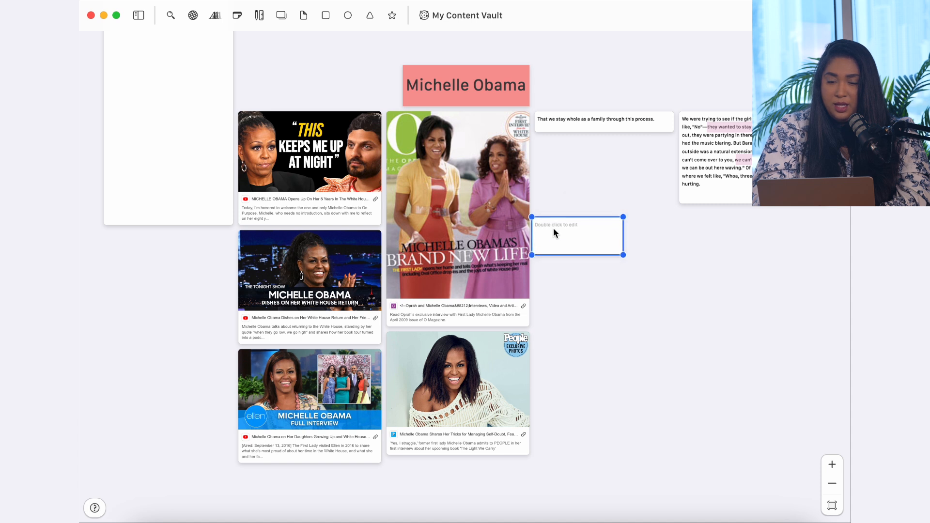
pyautogui.moveTo(815, 437); pyautogui.dragTo(831, 458)
pyautogui.doubleClick(700, 357)
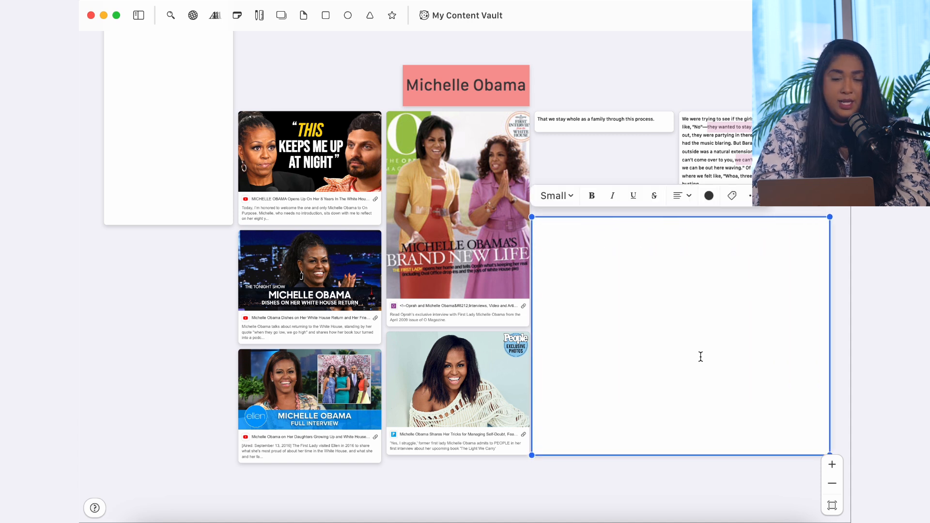
# - With the Jay Shetty podcast video open, write "Interview with Jay, main takeaways" and the numbered point "hardest part of being you?" in the blank card
pyautogui.doubleClick(332, 188)
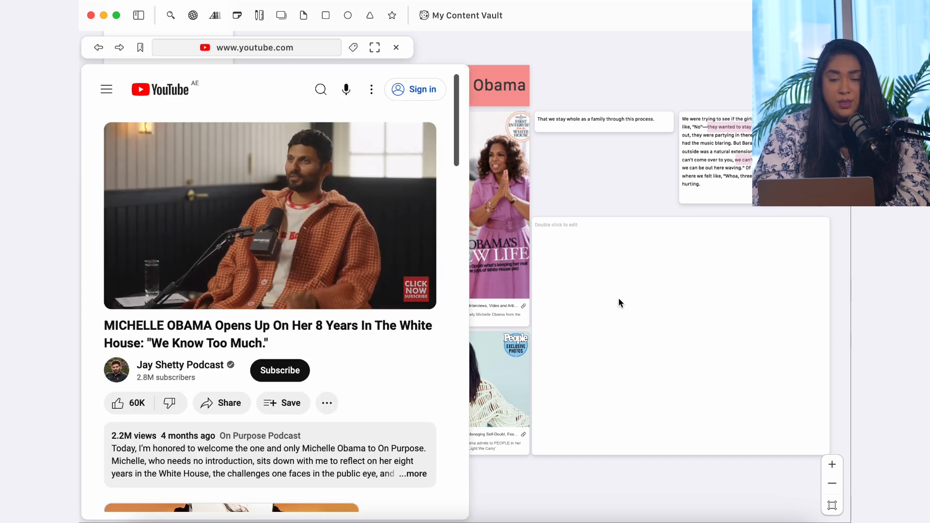
pyautogui.doubleClick(579, 260)
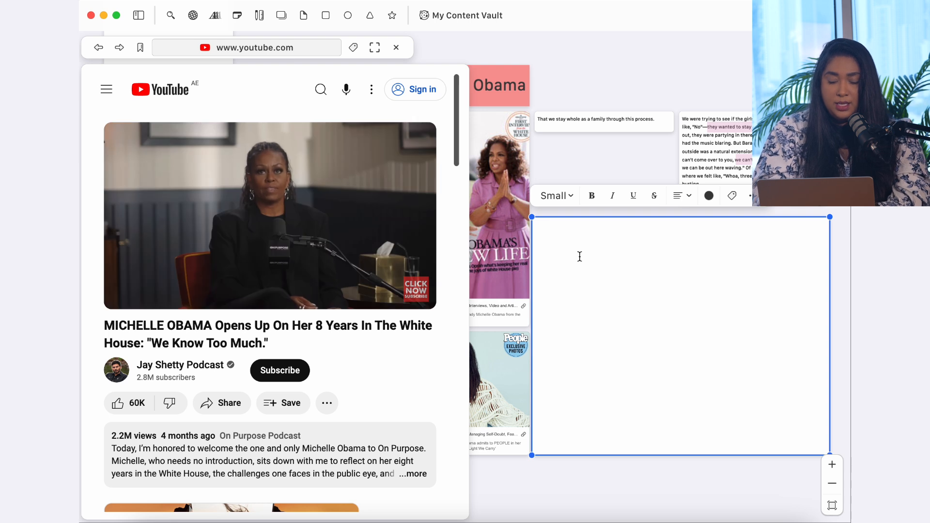
pyautogui.write('Intervie')
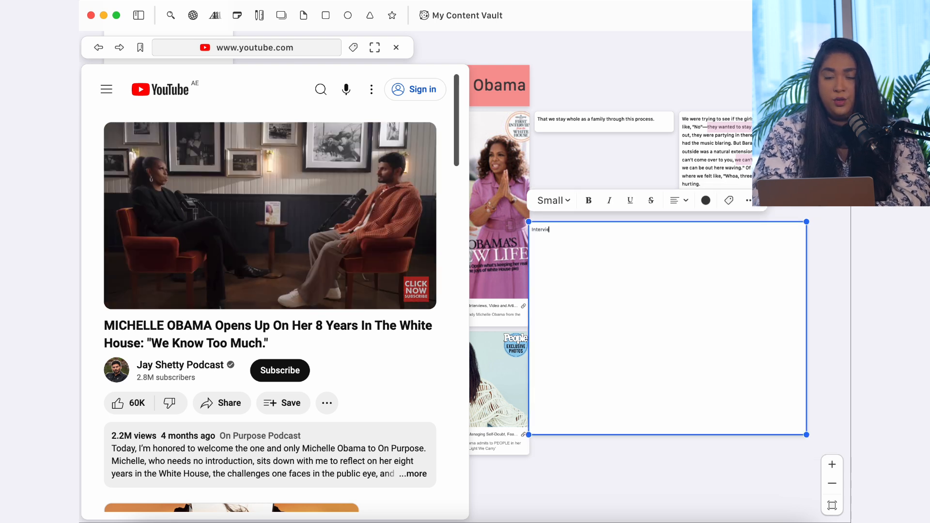
pyautogui.write('w with Jay')
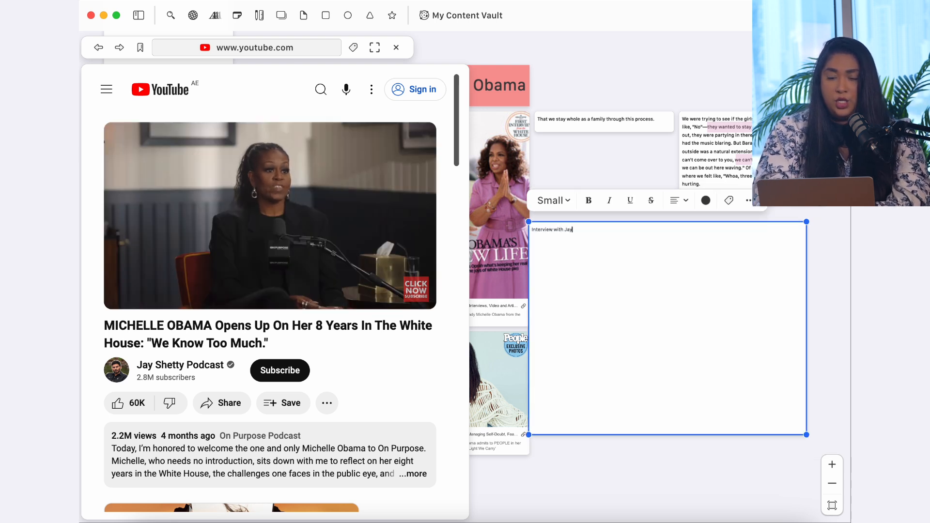
pyautogui.write(', main tak')
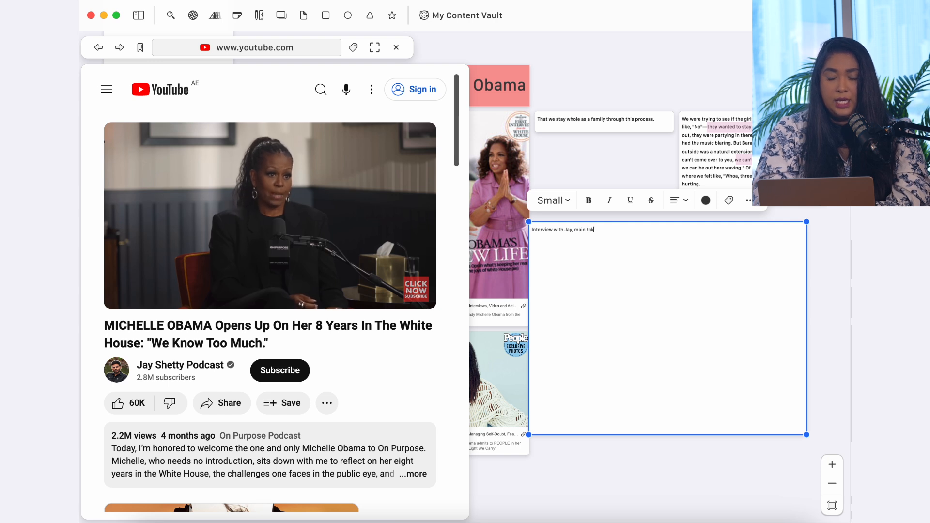
pyautogui.write('eaways')
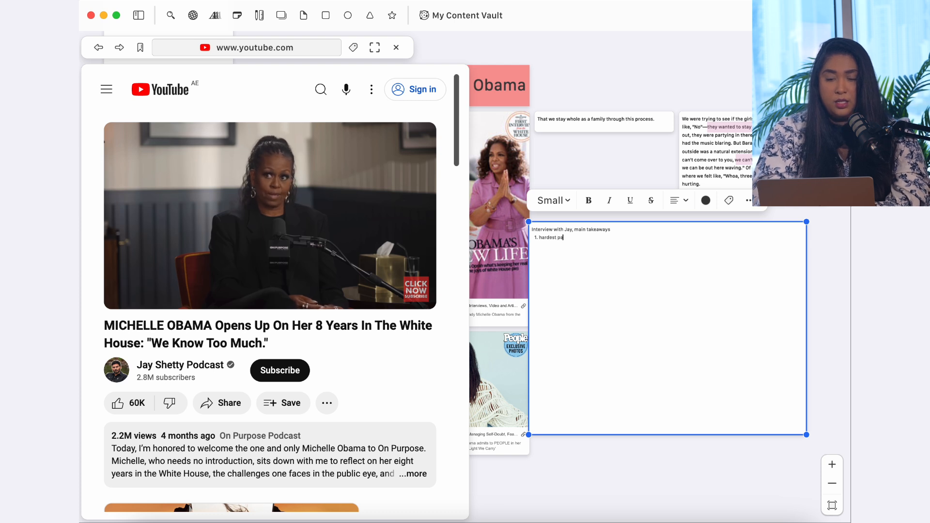
pyautogui.write('ing you?')
pyautogui.press('Return')
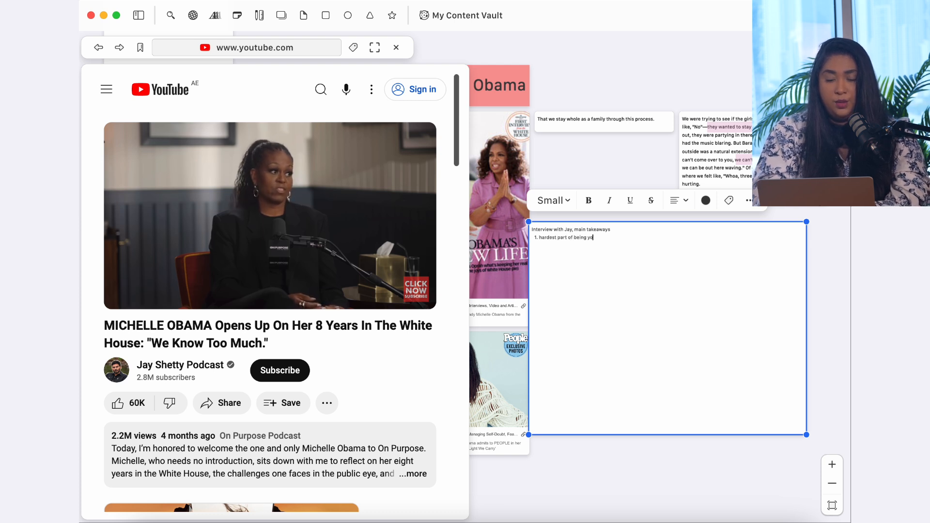
# - Open the Oprah.com interview for reference and add the second numbered point "how ws it leaving the white house?" to the notes card
pyautogui.click(469, 203)
pyautogui.doubleClick(457, 208)
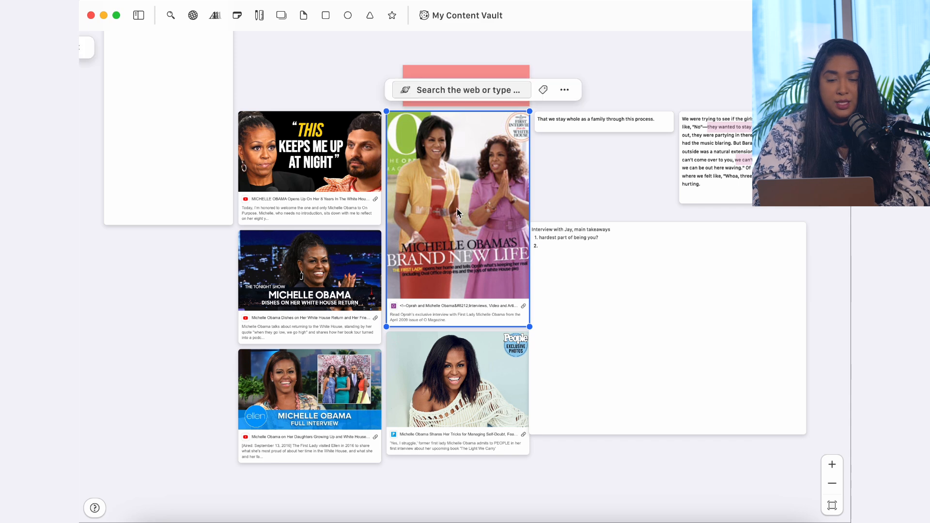
pyautogui.scroll(-20, 307, 347)
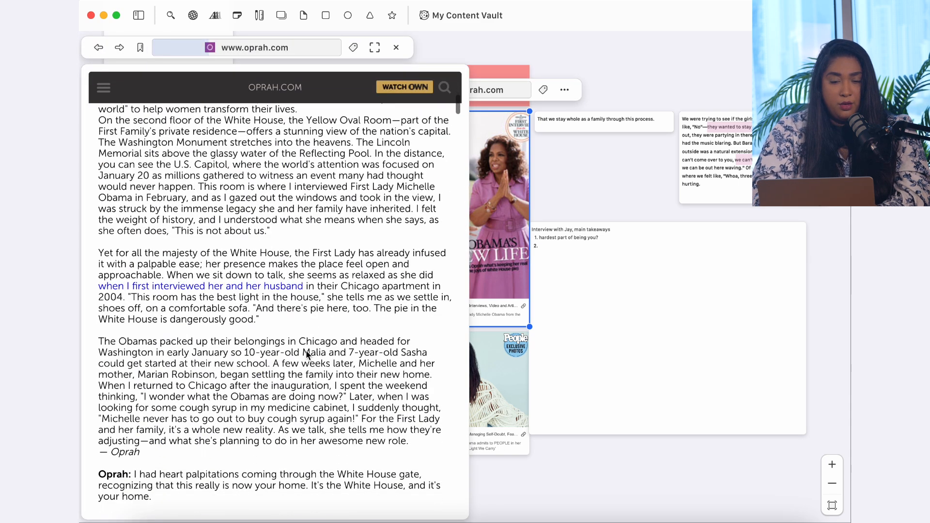
pyautogui.scroll(-2, 306, 355)
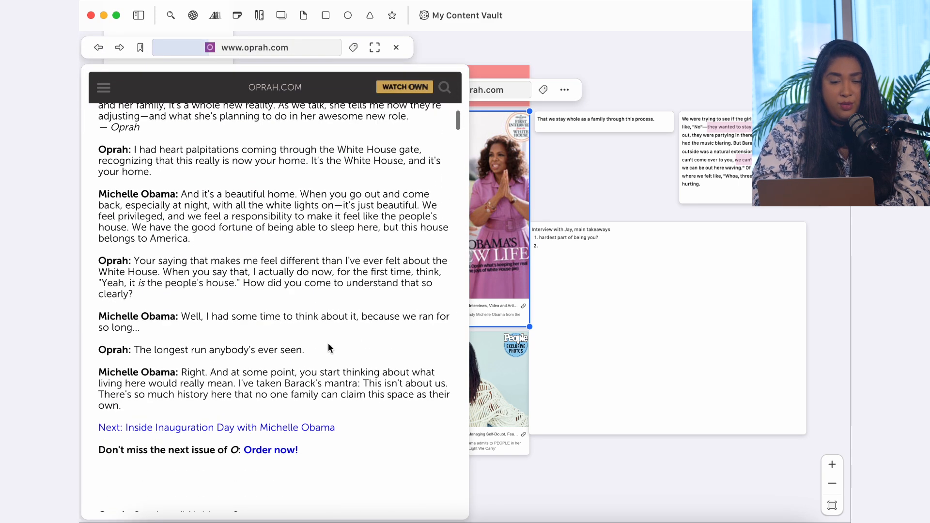
pyautogui.click(560, 325)
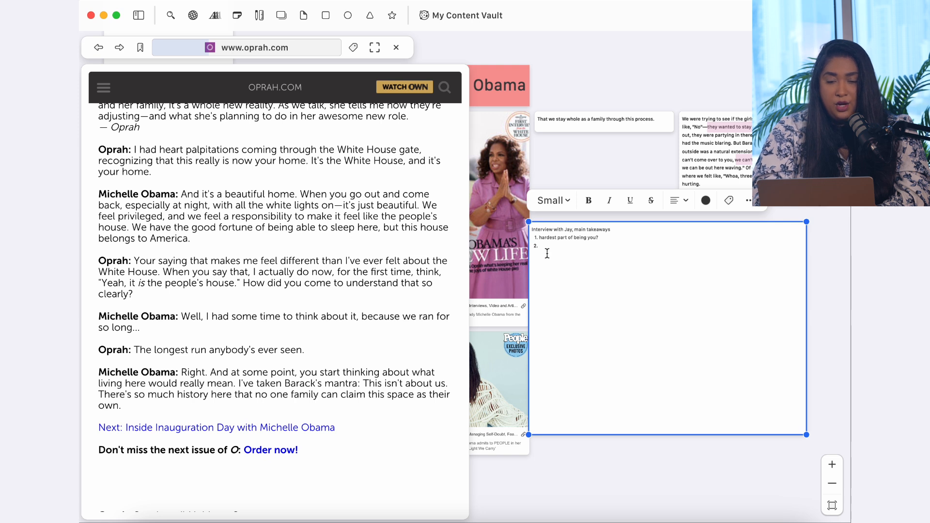
pyautogui.write('H')
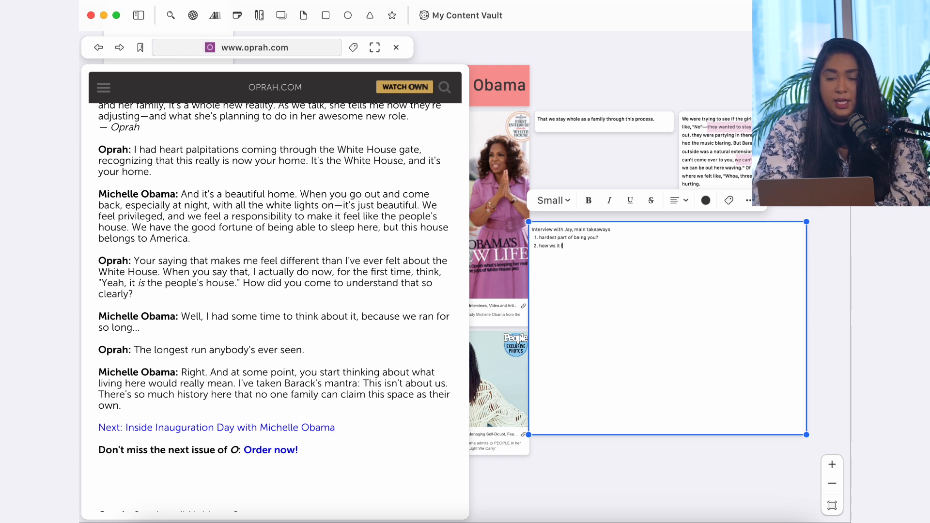
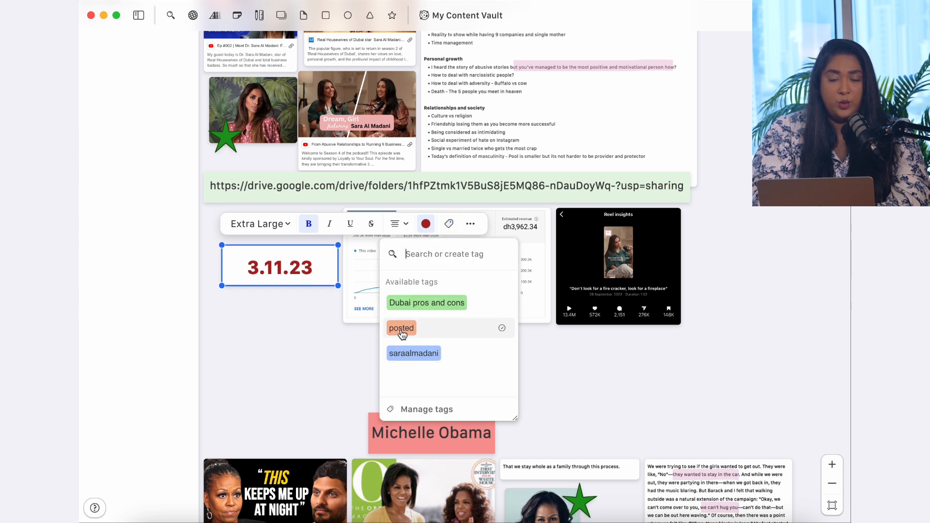
# - Create a "scheduled" tag on the Michelle Obama title note and close the tag list
pyautogui.click(560, 387)
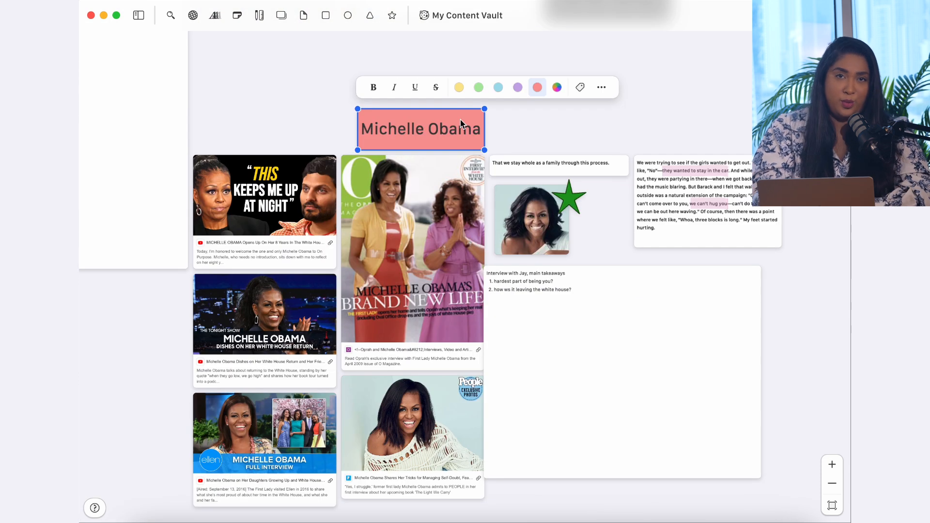
pyautogui.click(580, 87)
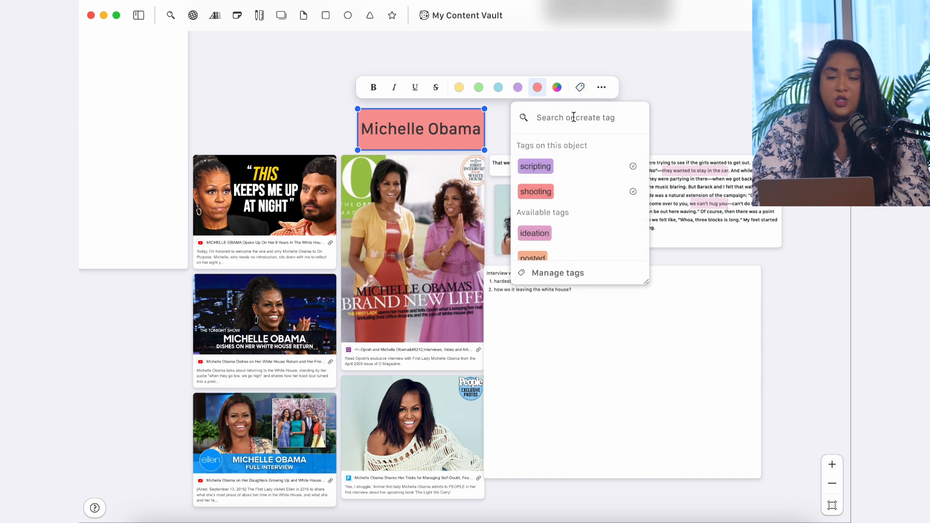
pyautogui.scroll(-2, 571, 173)
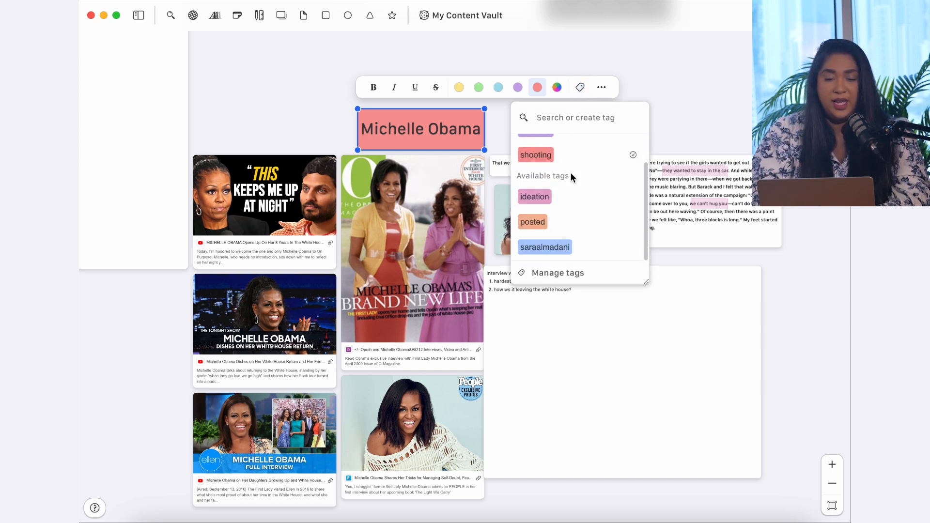
pyautogui.scroll(2, 564, 211)
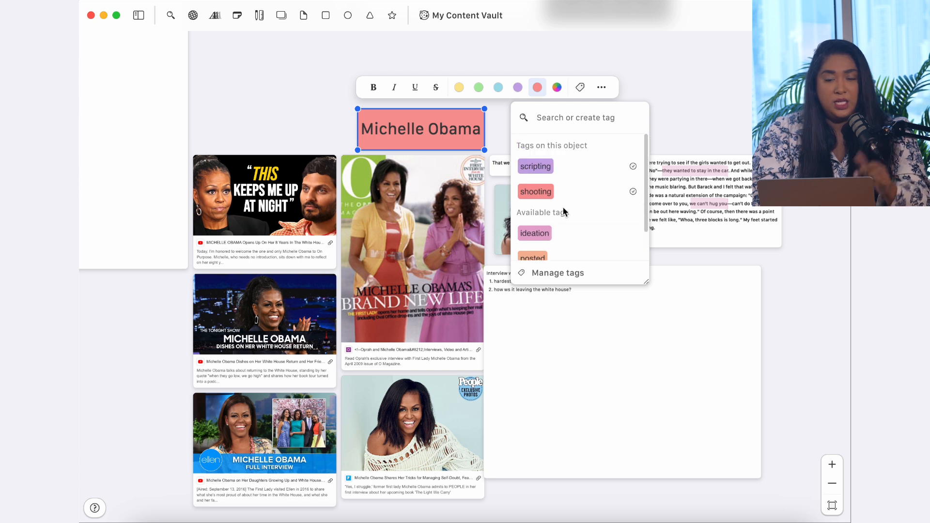
pyautogui.write('scheduled')
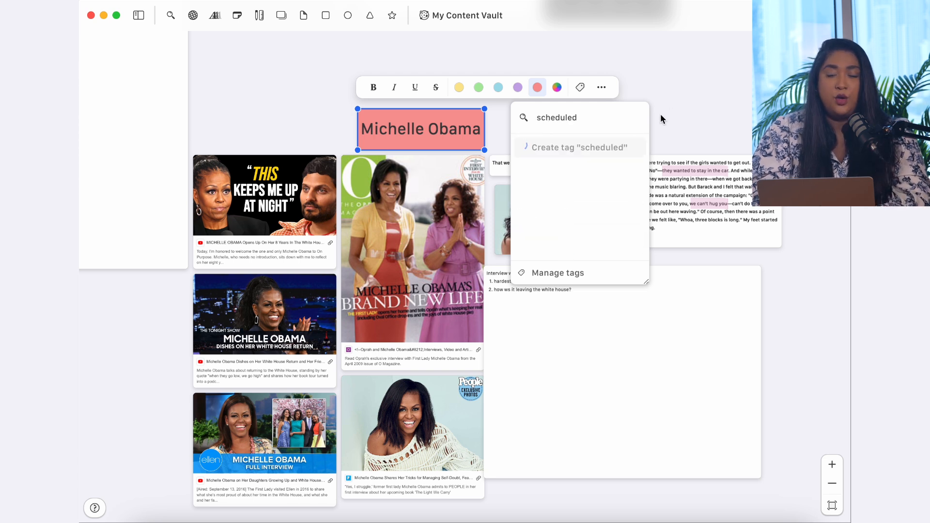
pyautogui.press('Return')
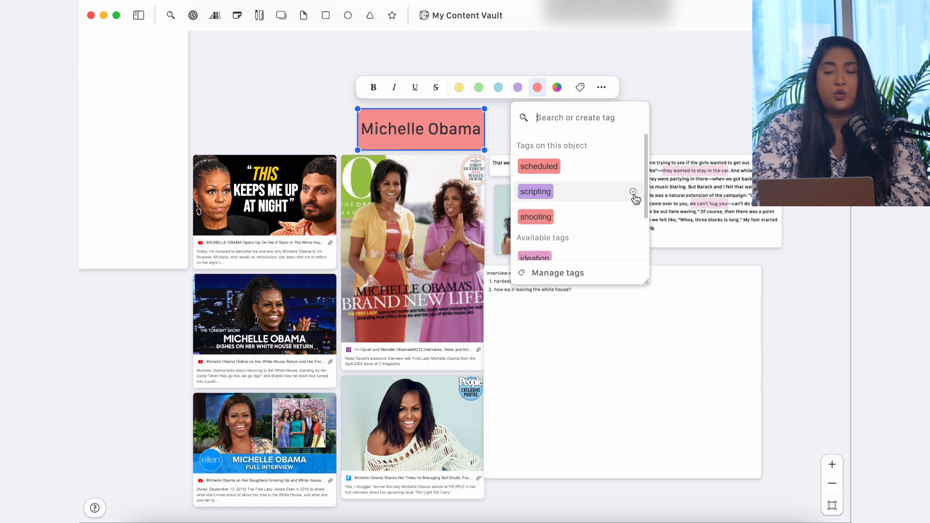
pyautogui.click(697, 108)
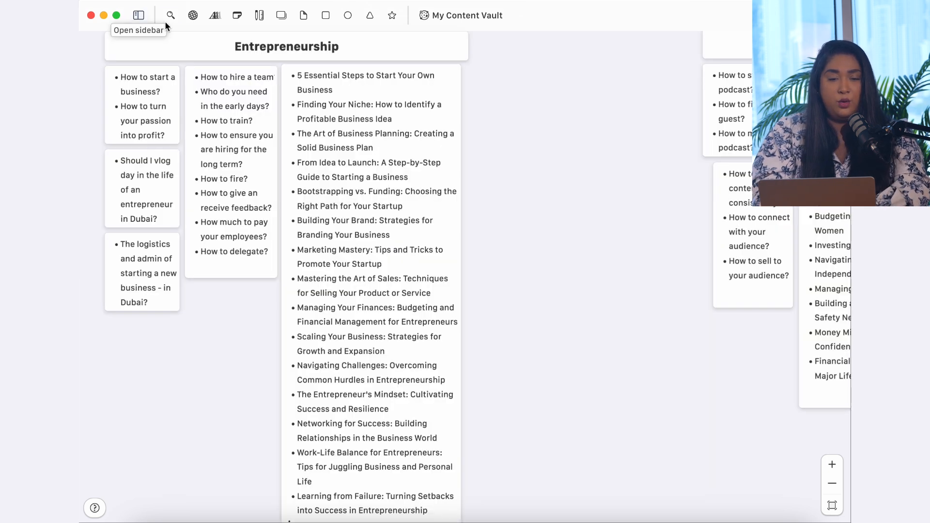
# - Search for items tagged "posted" and narrow the results to the Post-it type
pyautogui.click(169, 18)
pyautogui.click(313, 112)
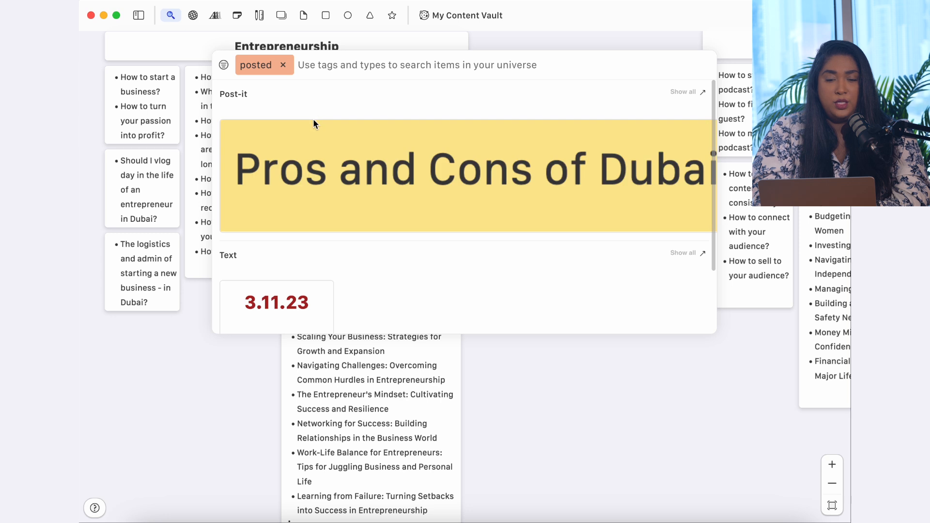
pyautogui.scroll(-3, 319, 176)
pyautogui.click(675, 95)
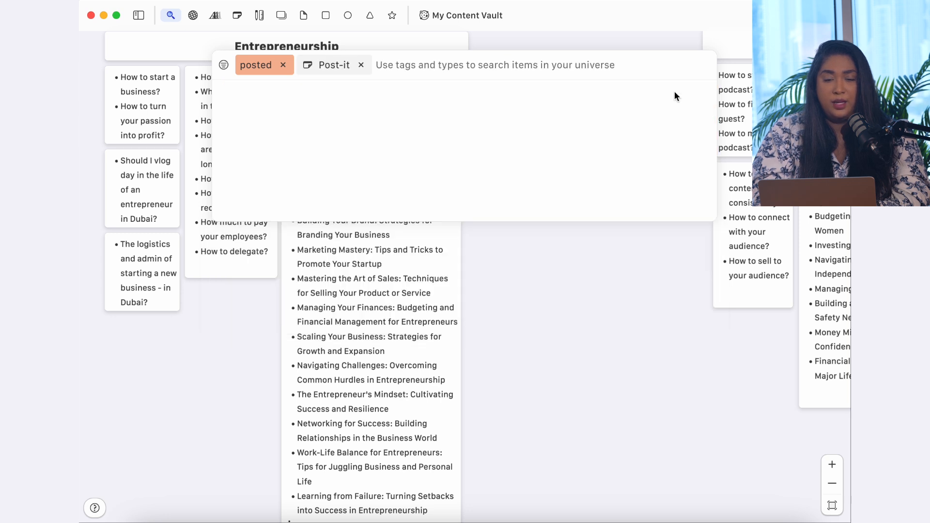
pyautogui.scroll(-1, 523, 177)
pyautogui.scroll(1, 472, 229)
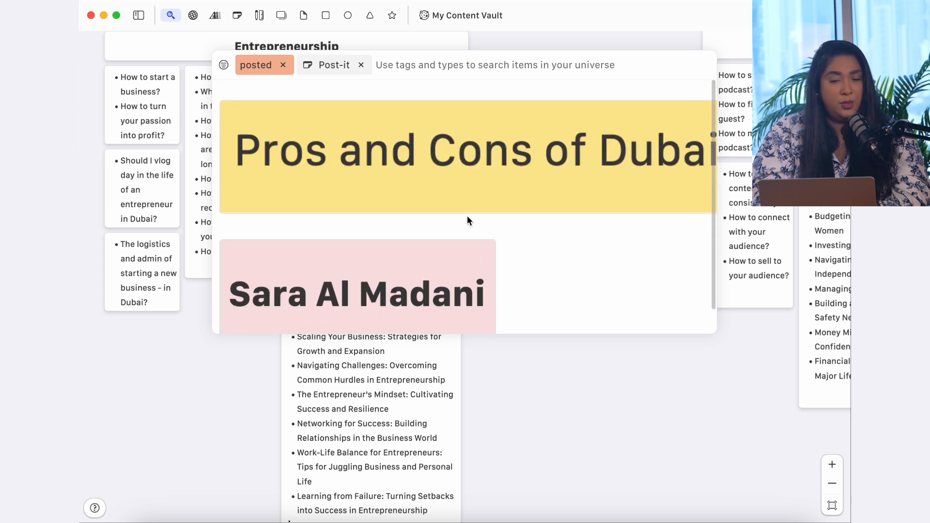
# - Clear the Post-it and "posted" filters from the search
pyautogui.click(361, 65)
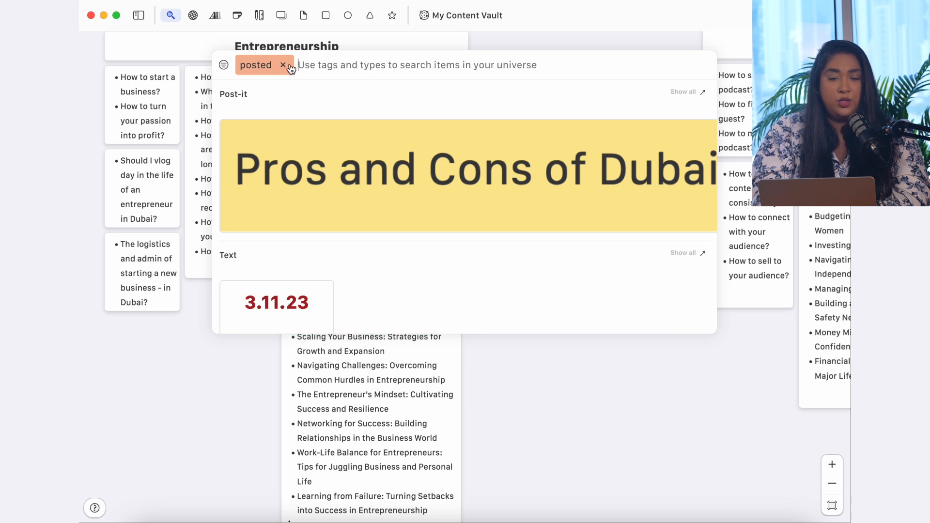
pyautogui.click(283, 65)
pyautogui.click(431, 112)
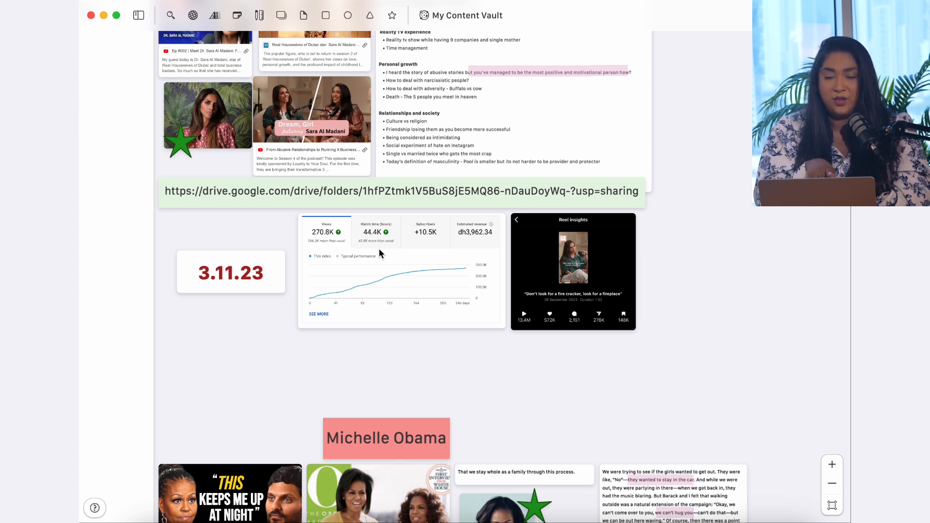
# - Examine the YouTube analytics screenshot and the Reel insights image beside the 3.11.23 date card up close
pyautogui.click(568, 260)
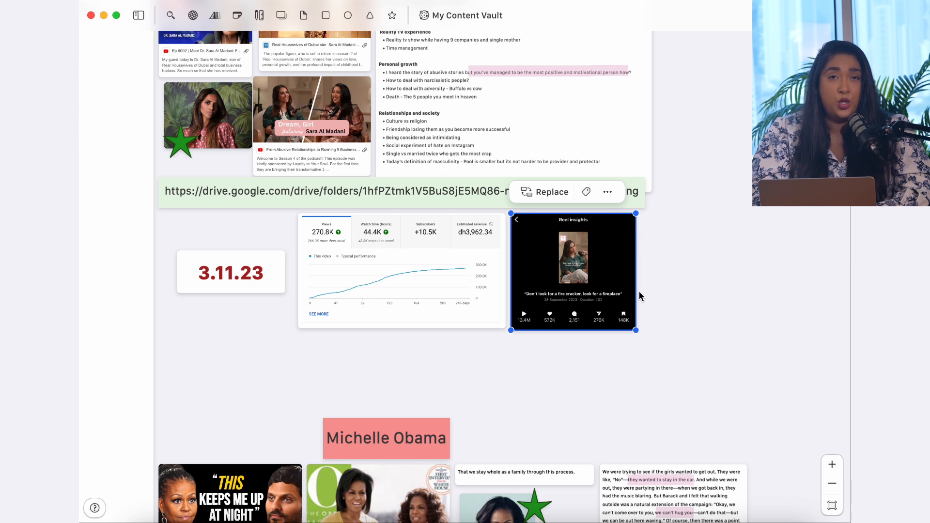
pyautogui.click(466, 316)
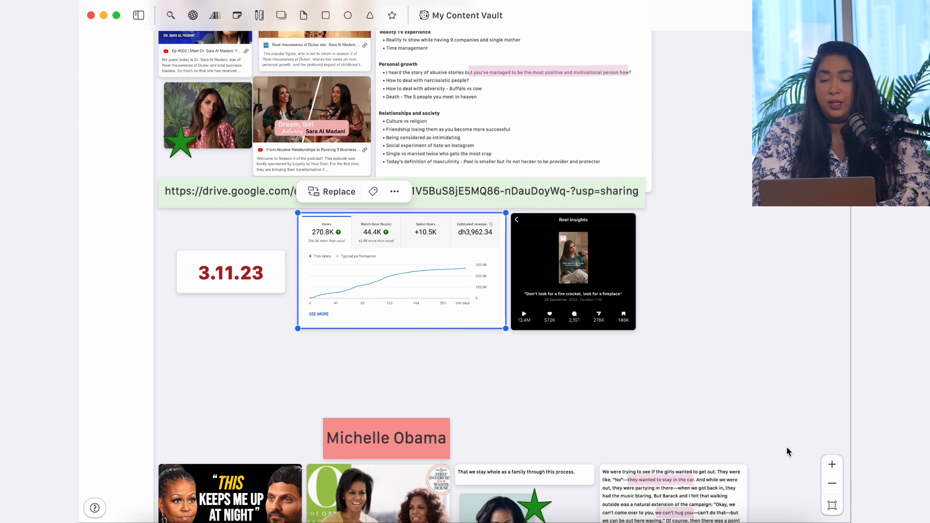
pyautogui.click(832, 505)
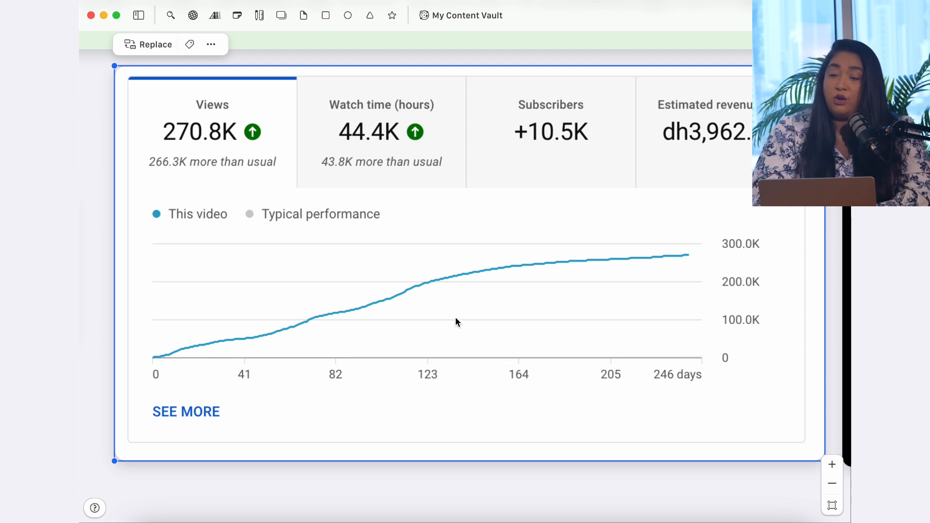
pyautogui.hscroll(10, 455, 318)
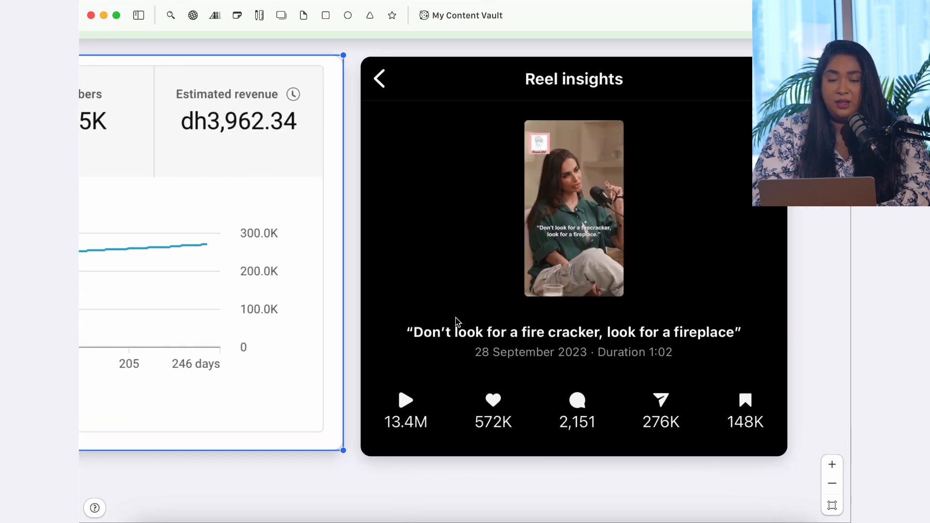
pyautogui.hscroll(2, 455, 320)
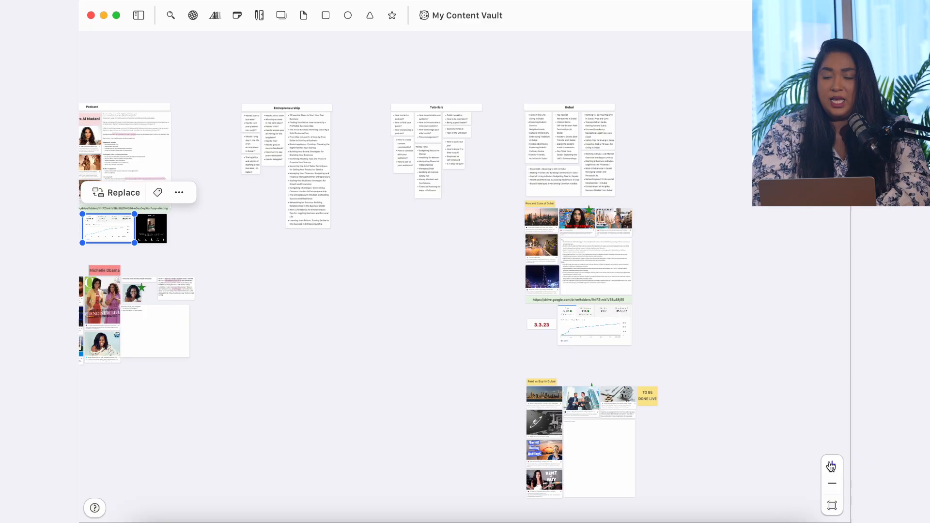
# - Examine the video analytics screenshot beside the 3.3.23 date card, below the Dubai pros and cons notes
pyautogui.click(832, 466)
pyautogui.click(832, 467)
pyautogui.hscroll(10, 652, 382)
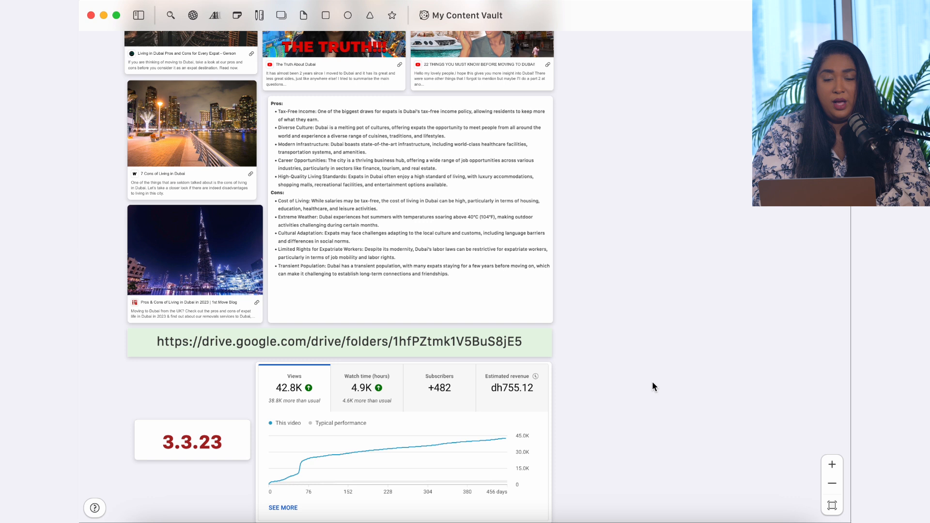
pyautogui.hscroll(-2, 652, 381)
pyautogui.scroll(-1, 652, 382)
pyautogui.click(832, 466)
pyautogui.scroll(-3, 800, 438)
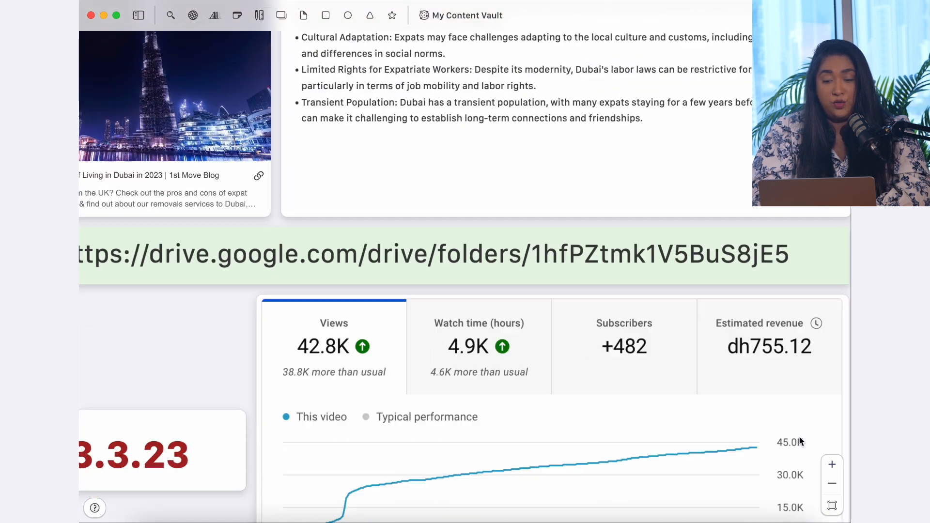
pyautogui.scroll(-5, 800, 438)
pyautogui.hscroll(1, 799, 437)
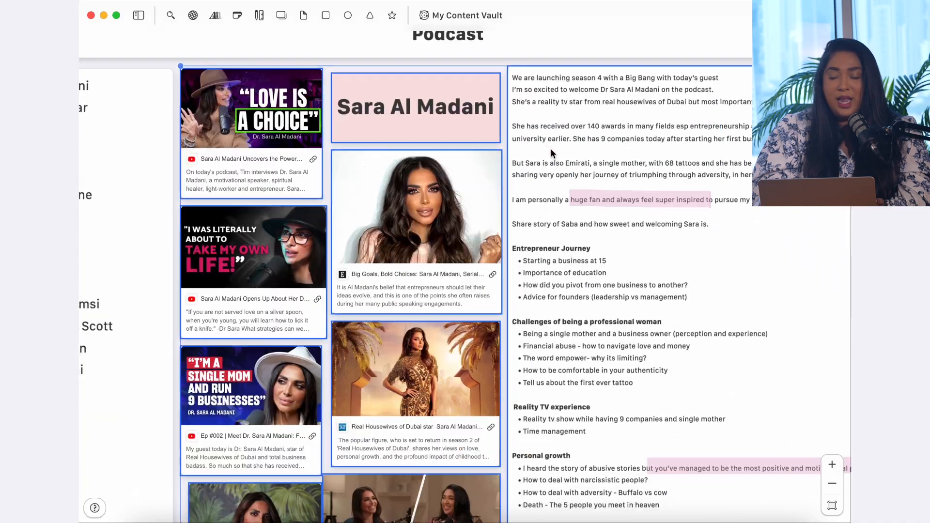
# - Examine the first podcast guest's section, including its research links, interview notes, drive folder link and 3.11.23 performance images
pyautogui.click(832, 483)
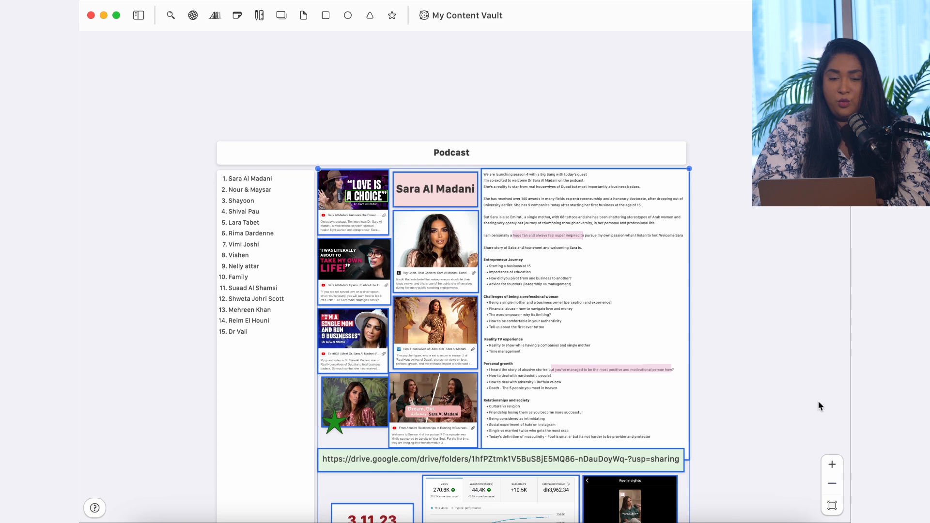
pyautogui.click(832, 464)
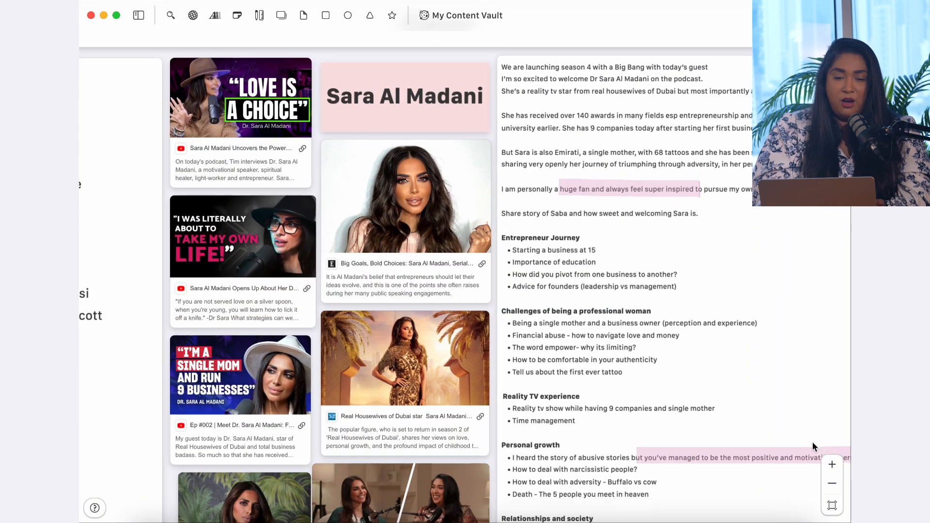
pyautogui.scroll(-2, 812, 442)
pyautogui.hscroll(2, 813, 442)
pyautogui.scroll(2, 812, 442)
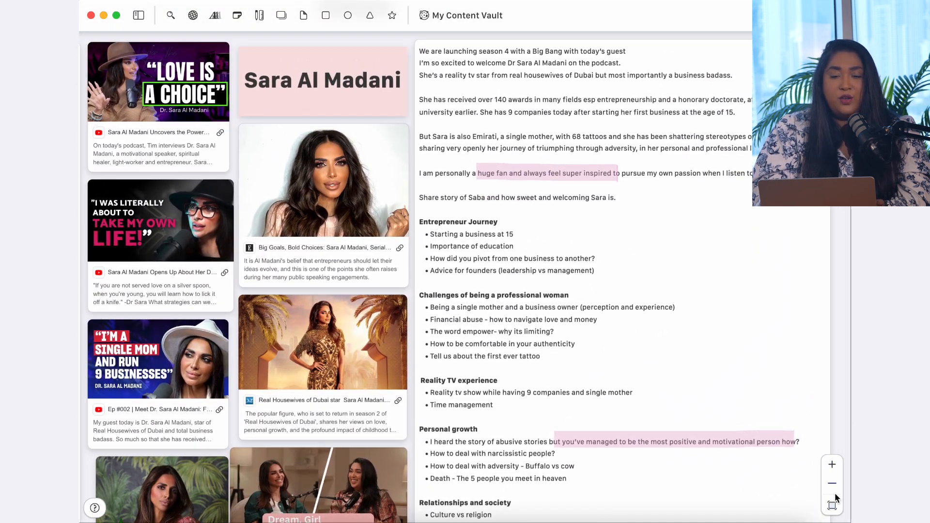
pyautogui.click(832, 504)
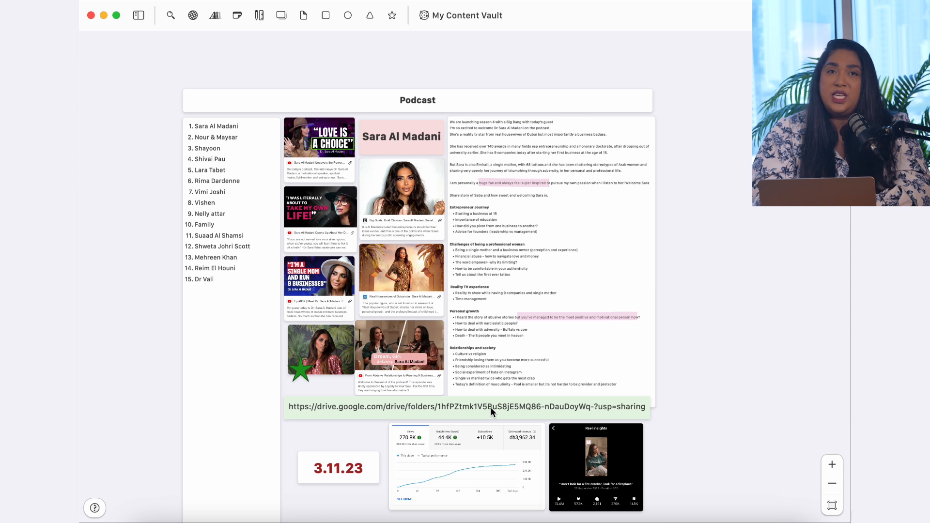
pyautogui.scroll(-2, 491, 412)
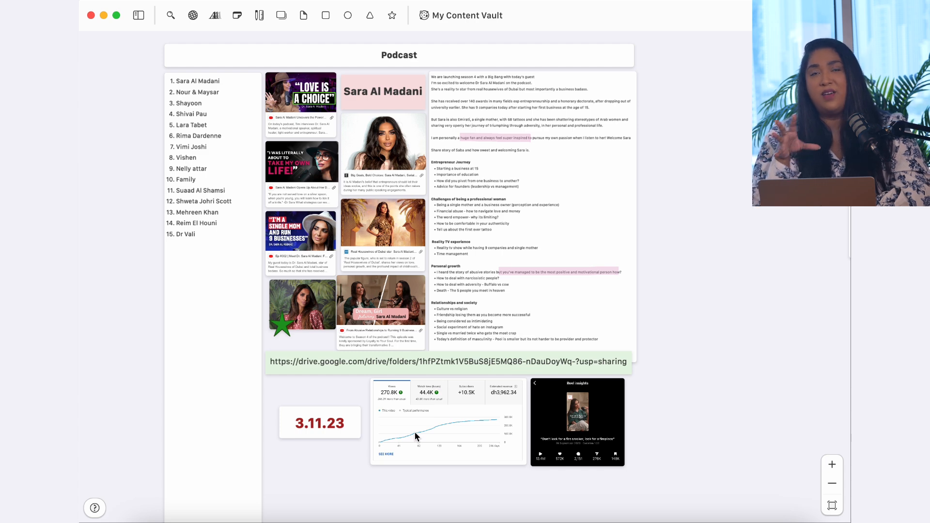
# - Review the Pros and Cons of Dubai section, from its research links and notes to the 3.3.23 date card and video analytics
pyautogui.scroll(-15, 414, 431)
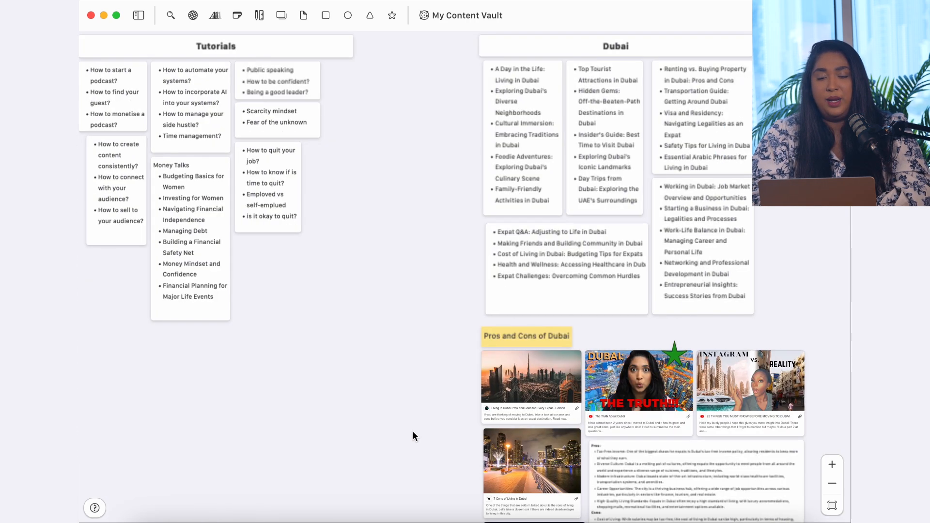
pyautogui.hscroll(2, 413, 431)
pyautogui.scroll(1, 412, 432)
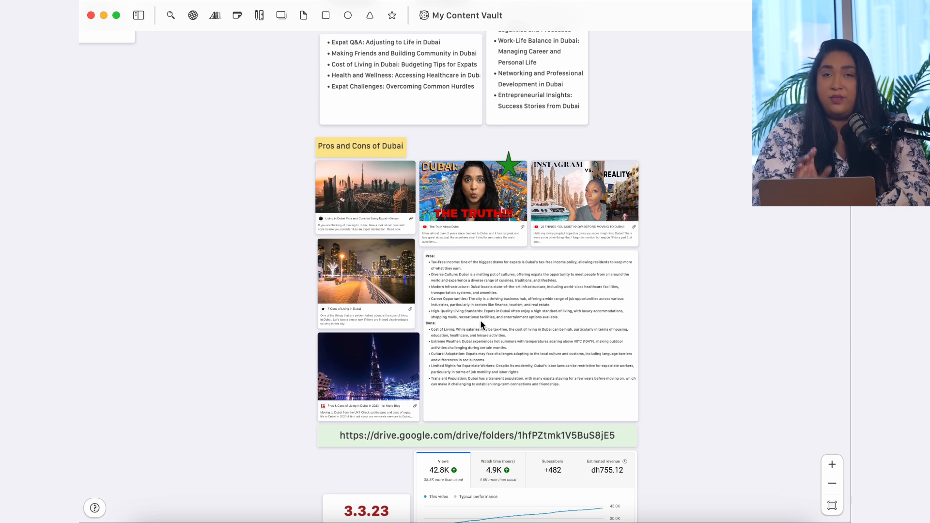
pyautogui.scroll(-5, 441, 410)
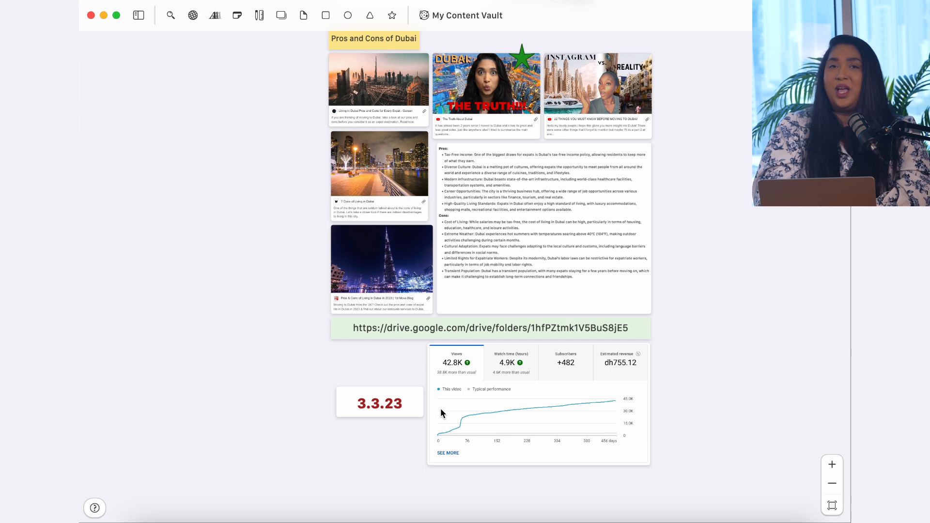